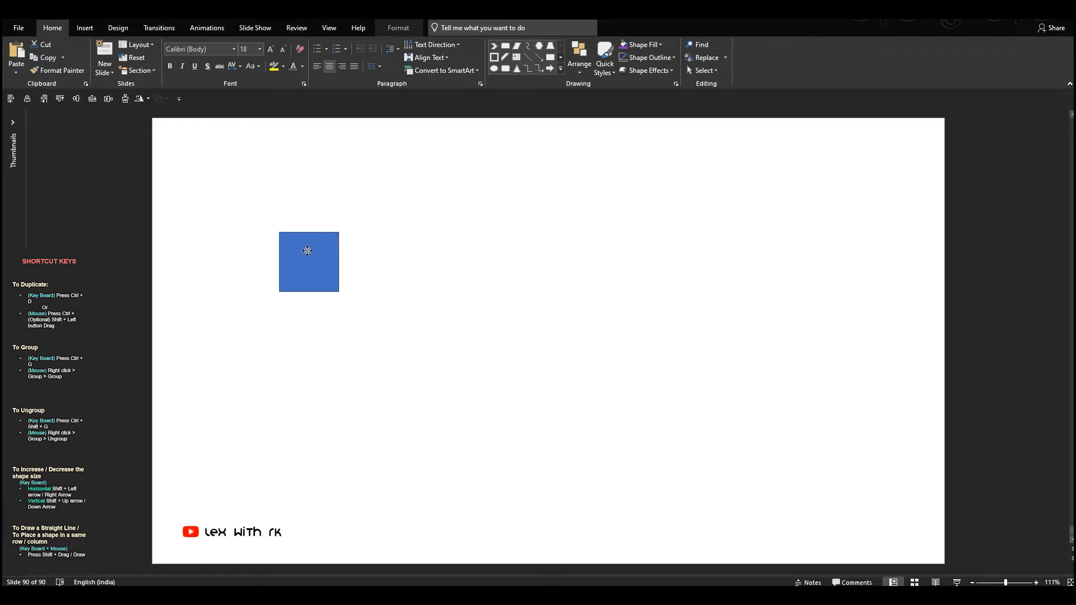
- Reshape the blue square into a tall rectangle about 7.96 cm high and duplicate it into a horizontal row of five
{"action": "left_click_drag", "start_coordinate": [306, 290], "coordinate": [306, 402]}
{"action": "left_click_drag", "start_coordinate": [309, 329], "coordinate": [358, 346]}
{"action": "left_click_drag", "start_coordinate": [360, 261], "coordinate": [347, 282]}
{"action": "left_click_drag", "start_coordinate": [347, 356], "coordinate": [348, 356]}
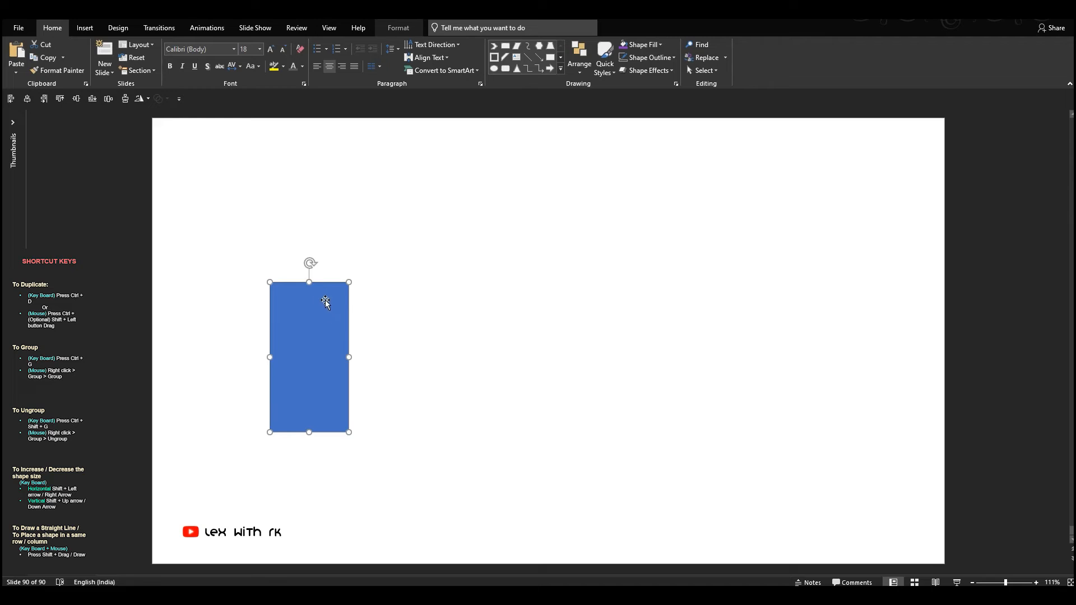
{"action": "left_click_drag", "start_coordinate": [310, 280], "coordinate": [313, 245]}
{"action": "left_click_drag", "start_coordinate": [326, 299], "coordinate": [722, 352]}
{"action": "left_click_drag", "start_coordinate": [722, 353], "coordinate": [838, 365]}
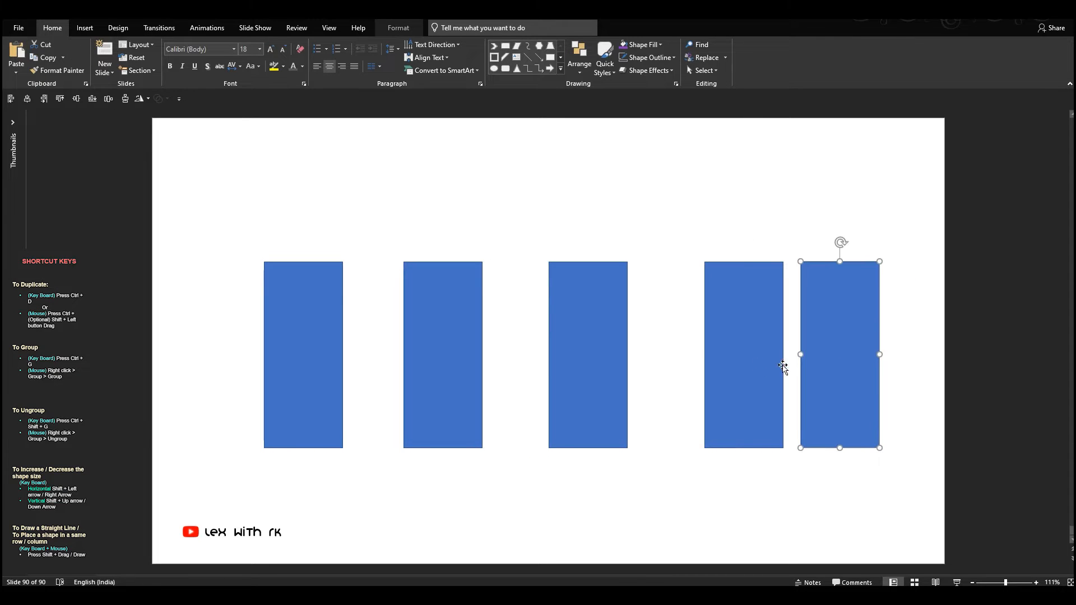
- Distribute the five blue rectangles horizontally with equal spacing and group them
{"action": "left_click", "coordinate": [735, 360], "text": "shift"}
{"action": "left_click", "coordinate": [581, 353], "text": "shift"}
{"action": "left_click", "coordinate": [467, 355], "text": "shift"}
{"action": "left_click", "coordinate": [309, 353], "text": "shift"}
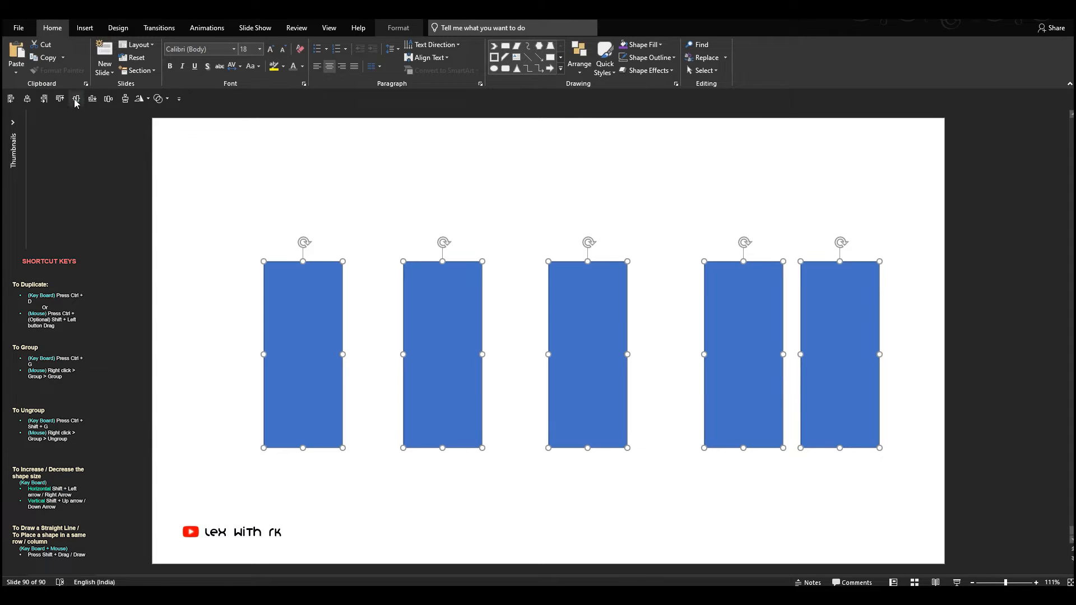
{"action": "left_click", "coordinate": [398, 28]}
{"action": "left_click", "coordinate": [769, 44]}
{"action": "left_click", "coordinate": [785, 157]}
{"action": "left_click", "coordinate": [769, 45]}
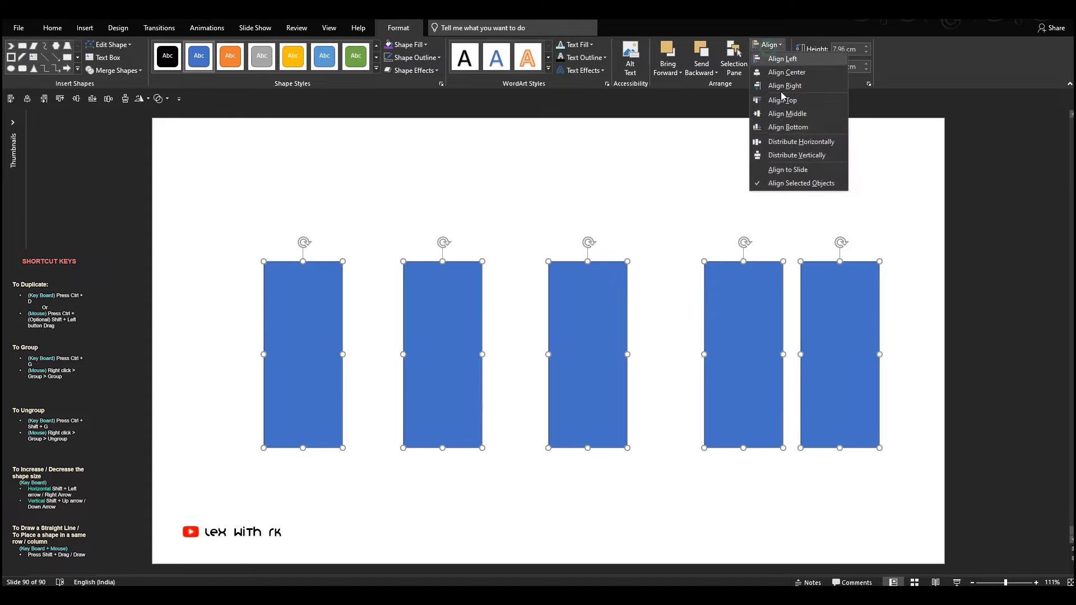
{"action": "left_click", "coordinate": [783, 143]}
{"action": "key", "text": "ctrl+g"}
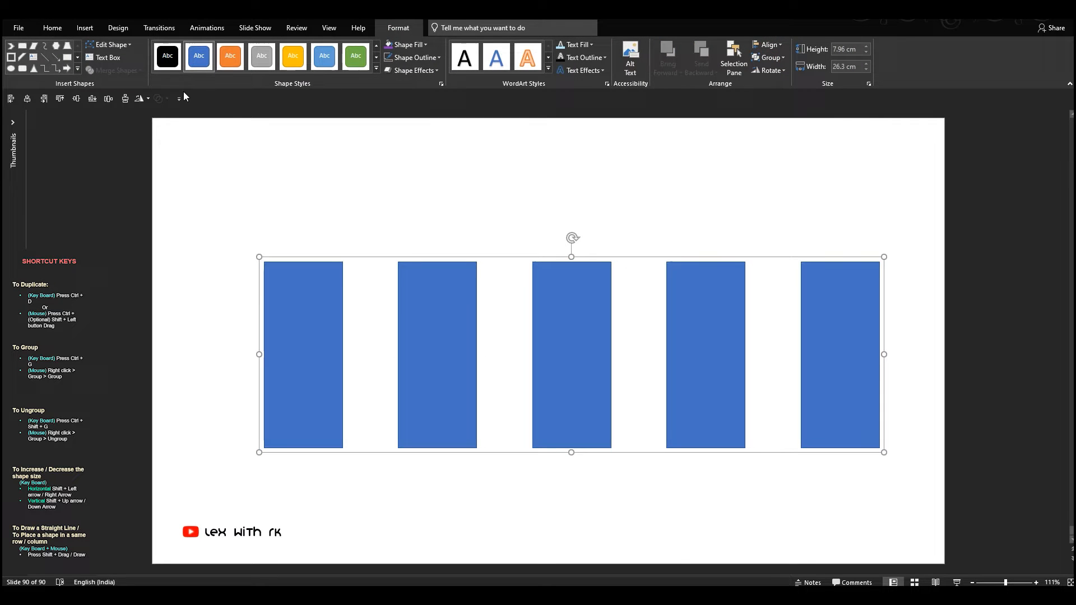
- Center the grouped rectangles horizontally on the slide and remove their outlines
{"action": "left_click", "coordinate": [26, 103]}
{"action": "left_click", "coordinate": [312, 192]}
{"action": "left_click", "coordinate": [432, 336]}
{"action": "left_click", "coordinate": [431, 58]}
{"action": "left_click", "coordinate": [416, 179]}
{"action": "left_click", "coordinate": [417, 163]}
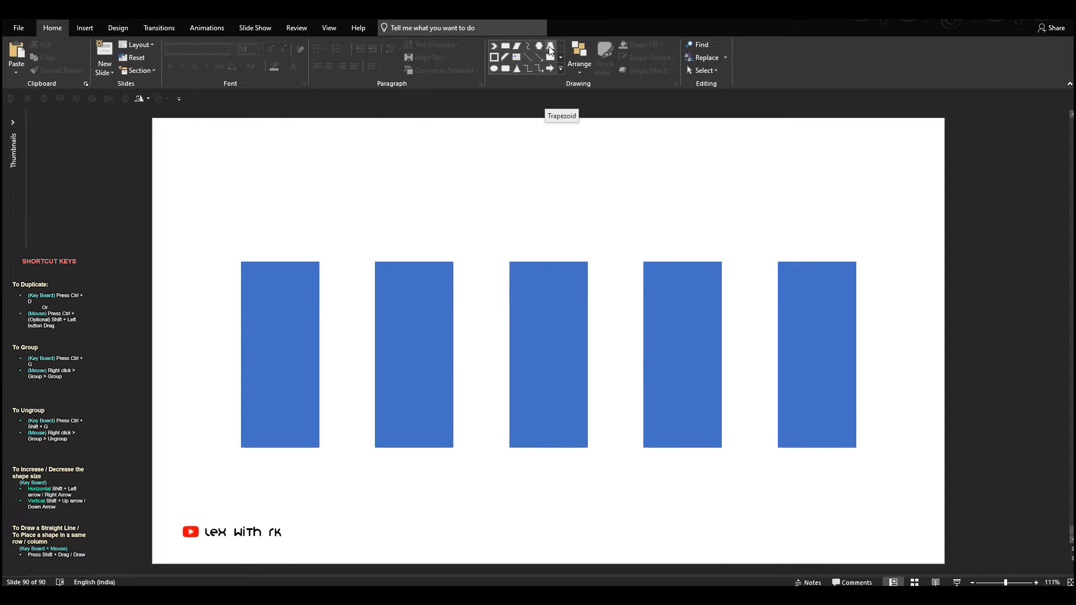
- Insert a Diagonal Stripe between the first two rectangles and flip it to slope from upper left to lower right, with its flat end at the base
{"action": "mouse_move", "coordinate": [391, 179]}
{"action": "left_mouse_down"}
{"action": "mouse_move", "coordinate": [452, 241]}
{"action": "mouse_move", "coordinate": [391, 247]}
{"action": "mouse_move", "coordinate": [347, 292]}
{"action": "left_mouse_up"}
{"action": "left_click", "coordinate": [145, 99]}
{"action": "left_click", "coordinate": [168, 144]}
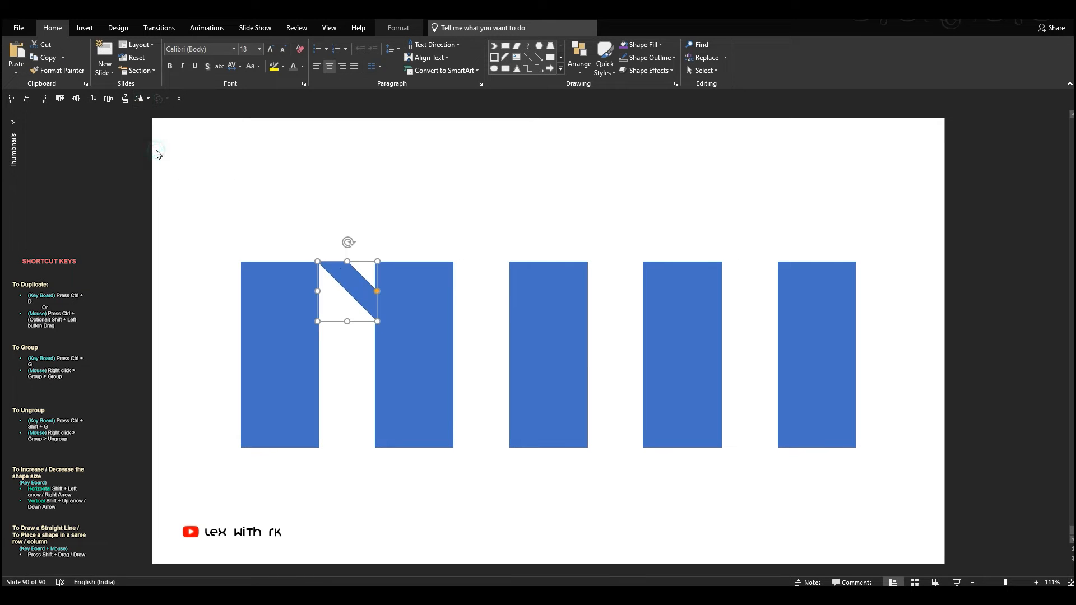
{"action": "left_click", "coordinate": [145, 100]}
{"action": "left_click", "coordinate": [156, 141]}
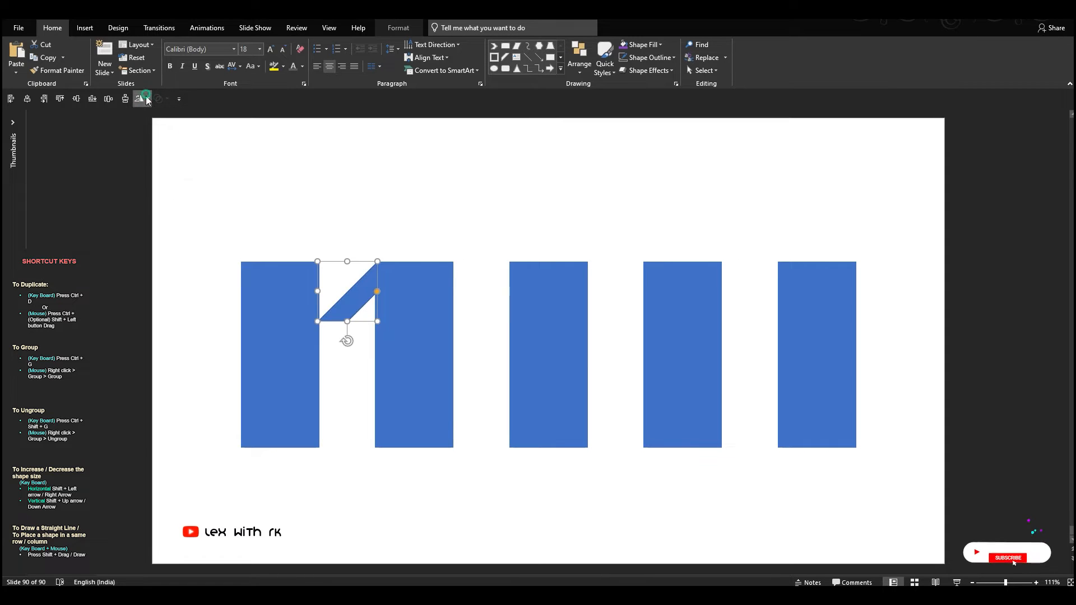
{"action": "left_click", "coordinate": [145, 100]}
{"action": "left_click", "coordinate": [160, 156]}
- Fill the diagonal stripe black and stretch it to the rectangles' full height and the second rectangle's far edge
{"action": "left_click", "coordinate": [635, 45]}
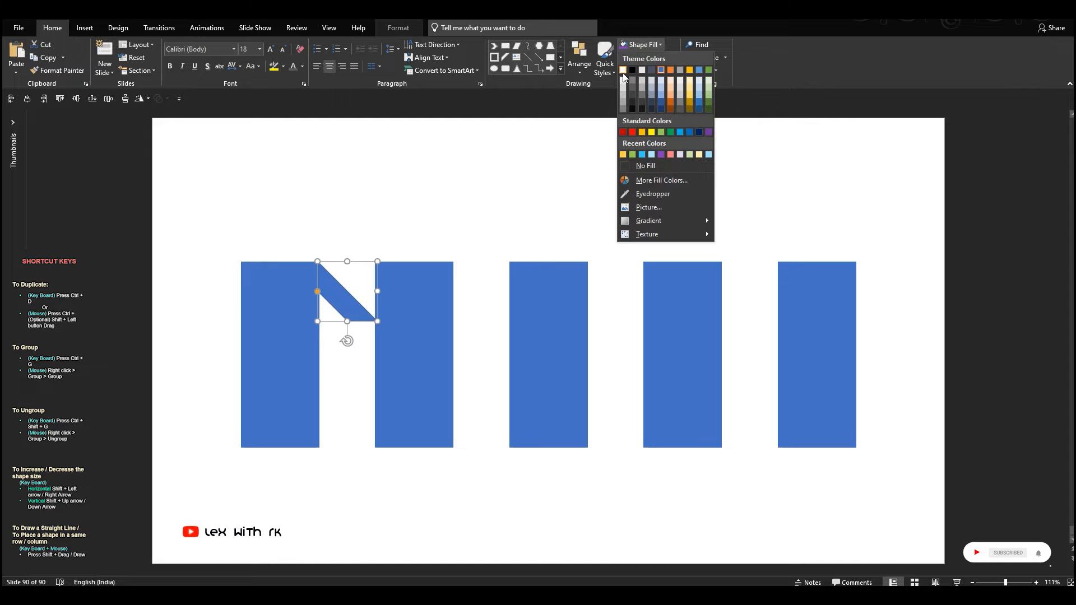
{"action": "left_click", "coordinate": [631, 68]}
{"action": "left_click_drag", "start_coordinate": [345, 296], "coordinate": [365, 448]}
{"action": "left_click_drag", "start_coordinate": [381, 353], "coordinate": [454, 354]}
- Fine-tune the black stripe's position and size against the edges of the first and second rectangles
{"action": "scroll", "coordinate": [460, 364], "scroll_direction": "up", "scroll_amount": 9, "text": "ctrl"}
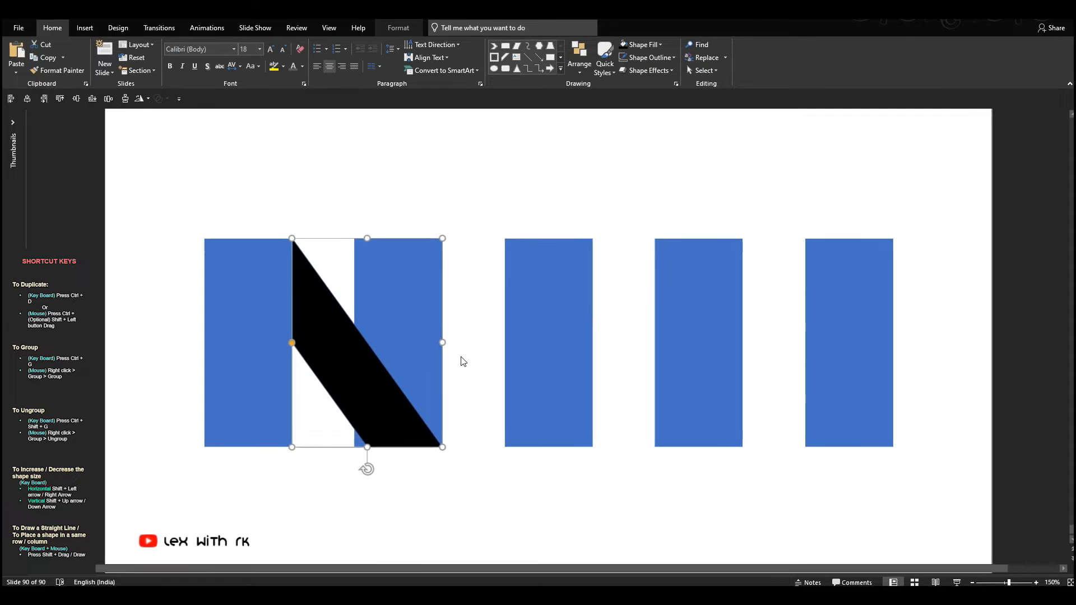
{"action": "left_click_drag", "start_coordinate": [468, 506], "coordinate": [465, 505]}
{"action": "left_click_drag", "start_coordinate": [585, 337], "coordinate": [586, 337]}
{"action": "key", "text": "Escape"}
{"action": "left_click", "coordinate": [496, 414]}
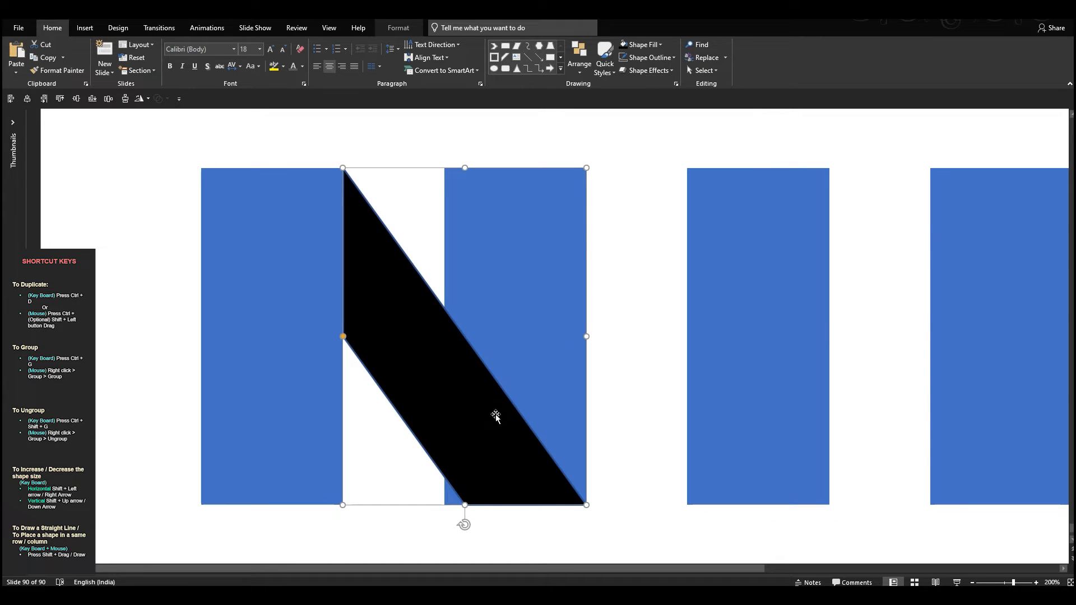
{"action": "key", "text": "Escape"}
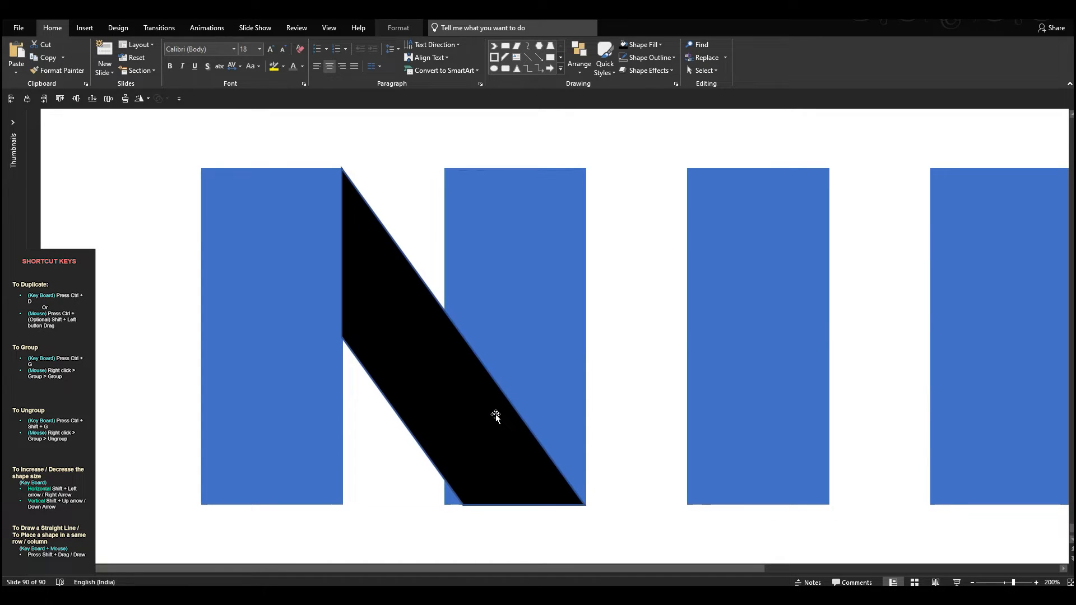
{"action": "left_click", "coordinate": [449, 474]}
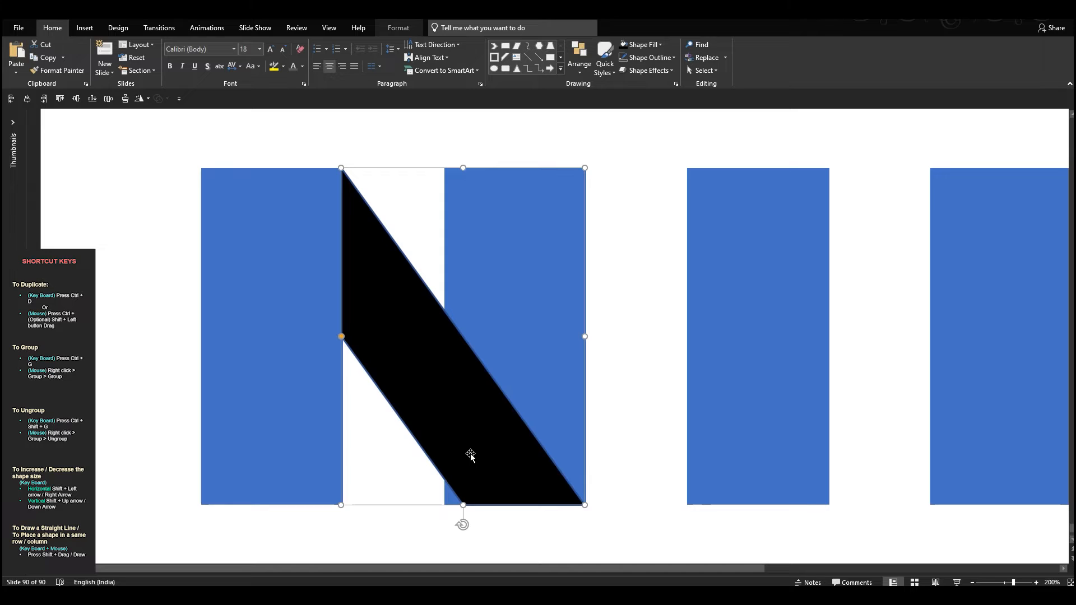
{"action": "left_click_drag", "start_coordinate": [464, 504], "coordinate": [464, 506]}
- Remove the black stripe's outline and extend its width to the far edge of the second rectangle
{"action": "left_click", "coordinate": [282, 470]}
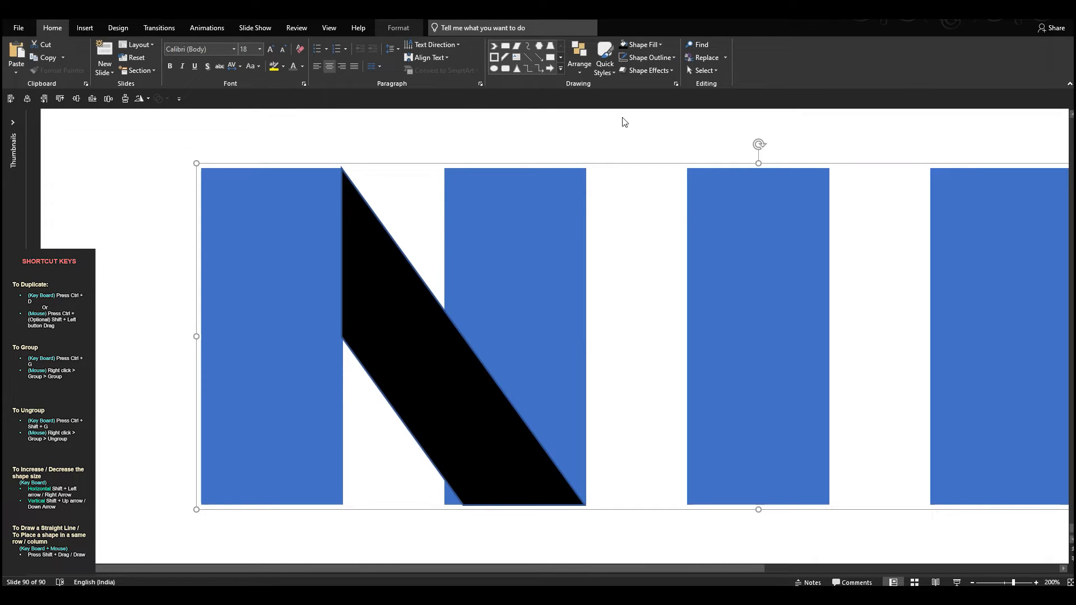
{"action": "left_click", "coordinate": [395, 287]}
{"action": "left_click", "coordinate": [624, 57]}
{"action": "left_click", "coordinate": [410, 446]}
{"action": "left_click", "coordinate": [440, 415]}
{"action": "left_click_drag", "start_coordinate": [583, 336], "coordinate": [586, 335]}
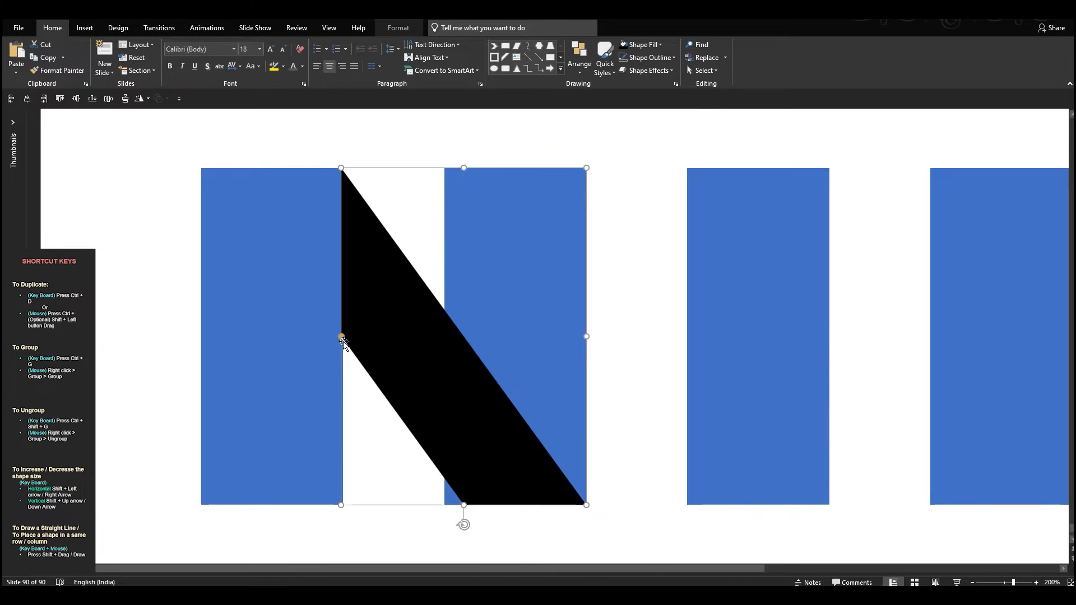
- Duplicate the black stripe into the remaining three gaps and send all four stripes behind the blue rectangles
{"action": "left_click_drag", "start_coordinate": [341, 337], "coordinate": [760, 359]}
{"action": "scroll", "coordinate": [394, 392], "scroll_direction": "down", "scroll_amount": 2}
{"action": "right_click", "coordinate": [360, 379]}
{"action": "left_click", "coordinate": [412, 246]}
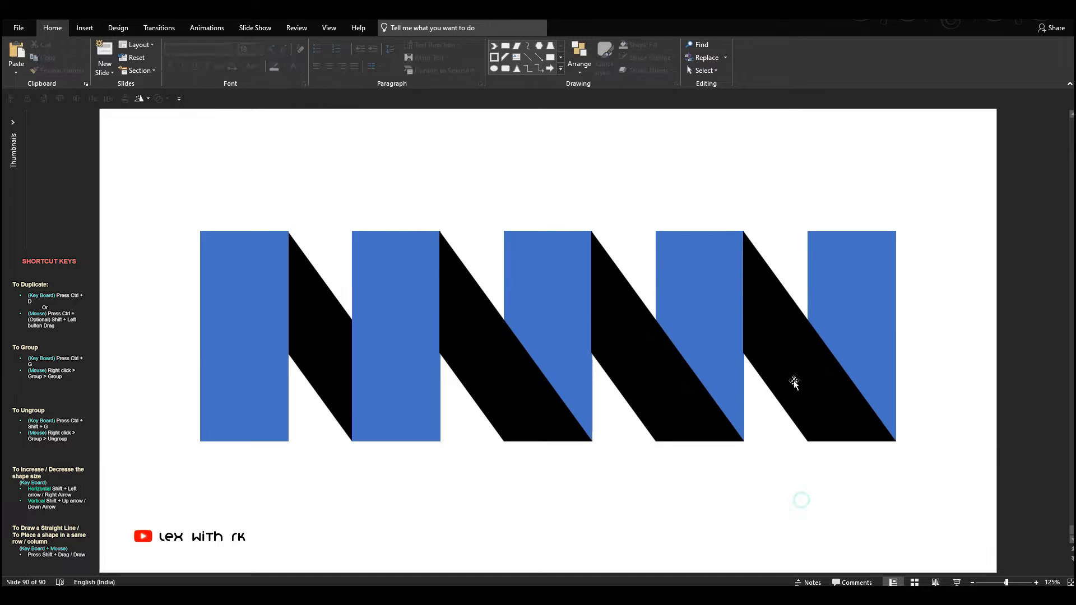
{"action": "left_click", "coordinate": [794, 383]}
{"action": "left_click", "coordinate": [682, 386], "text": "shift"}
{"action": "left_click", "coordinate": [522, 398], "text": "shift"}
{"action": "right_click", "coordinate": [501, 348]}
{"action": "left_click", "coordinate": [538, 440]}
{"action": "left_click", "coordinate": [609, 535]}
- Lengthen the fifth rectangle upward so that it rises above the other four
{"action": "left_click", "coordinate": [826, 336]}
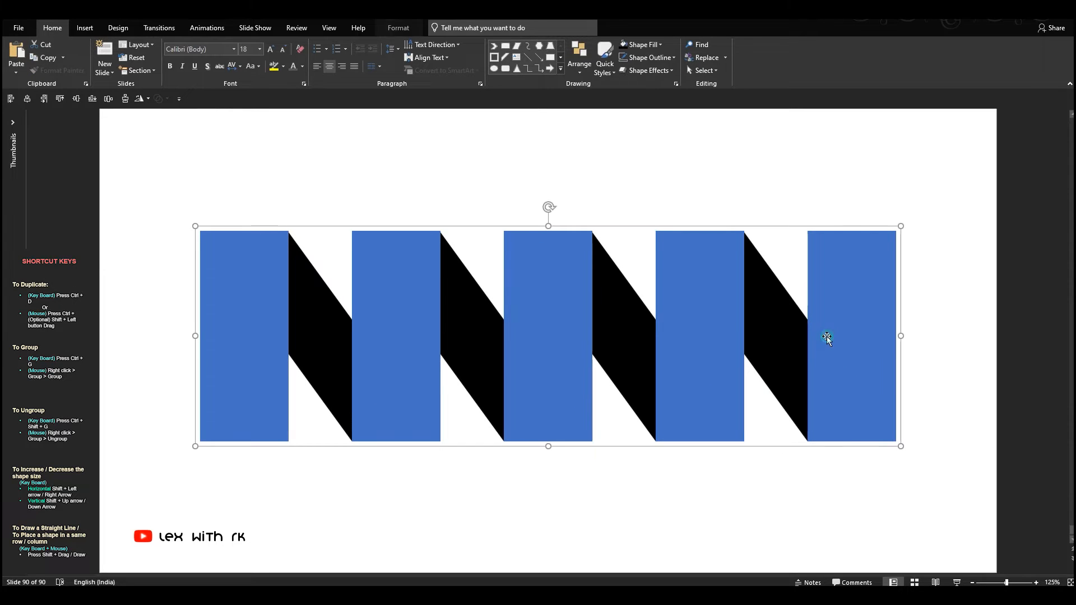
{"action": "left_click", "coordinate": [846, 266]}
{"action": "left_click_drag", "start_coordinate": [851, 226], "coordinate": [852, 188]}
{"action": "left_click", "coordinate": [919, 180]}
- Select all the rectangles and stripes and move them straight down on the slide
{"action": "left_click_drag", "start_coordinate": [956, 157], "coordinate": [163, 496]}
{"action": "scroll", "coordinate": [355, 348], "scroll_direction": "down", "scroll_amount": 1}
{"action": "left_click_drag", "start_coordinate": [391, 317], "coordinate": [394, 352]}
{"action": "left_click", "coordinate": [493, 187]}
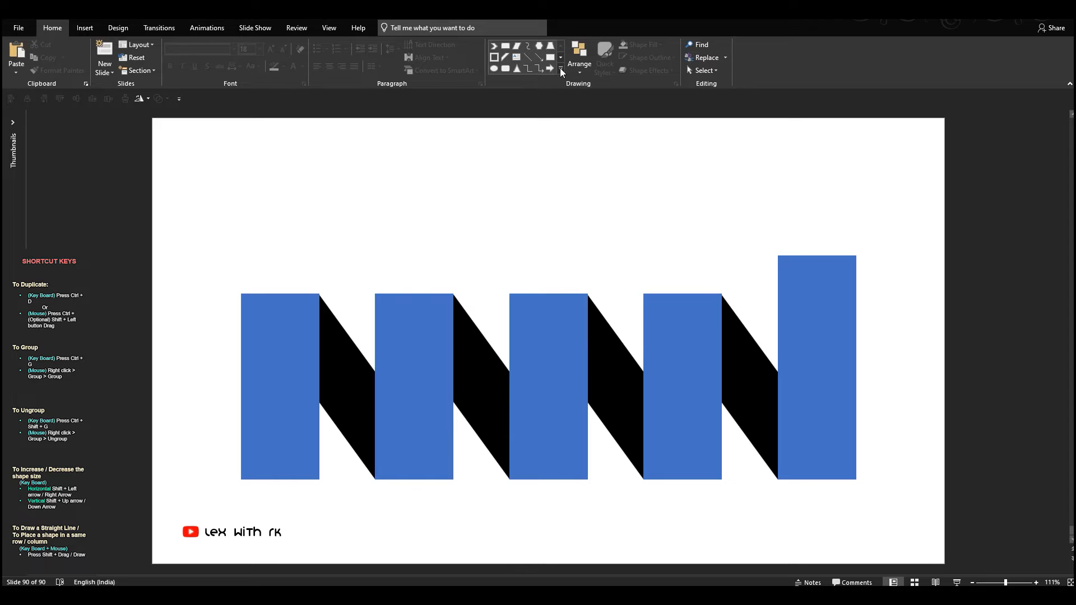
- Place a triangle wider than the column on top of the fifth rectangle as an arrowhead and group it with the graphic
{"action": "left_click_drag", "start_coordinate": [625, 188], "coordinate": [699, 246]}
{"action": "left_click_drag", "start_coordinate": [661, 216], "coordinate": [890, 227]}
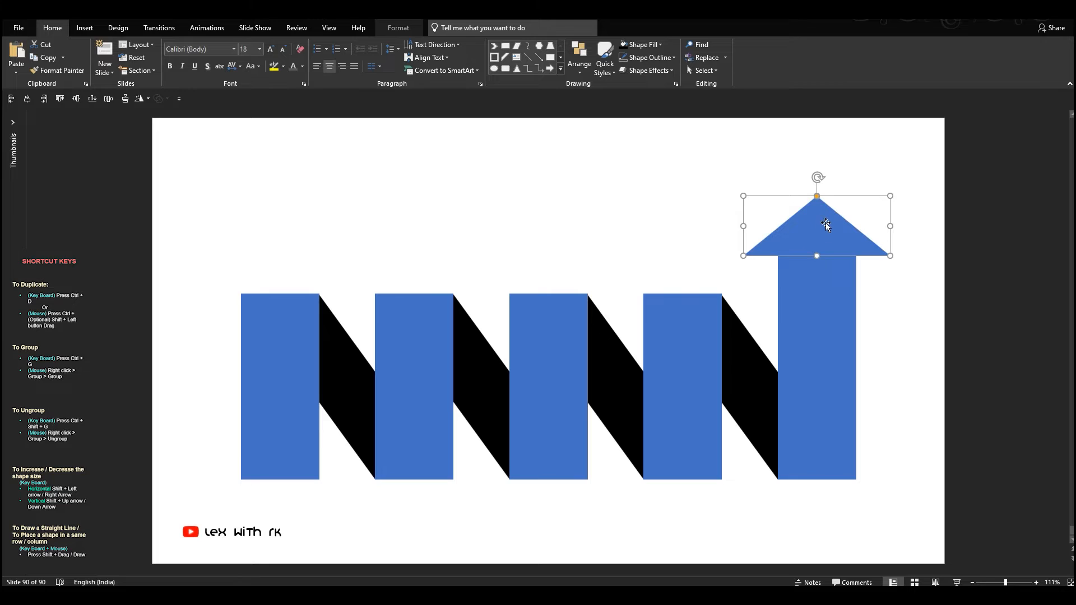
{"action": "mouse_move", "coordinate": [816, 256]}
{"action": "left_mouse_down"}
{"action": "mouse_move", "coordinate": [816, 273]}
{"action": "mouse_move", "coordinate": [818, 243]}
{"action": "left_mouse_up"}
{"action": "left_click", "coordinate": [840, 290], "text": "shift"}
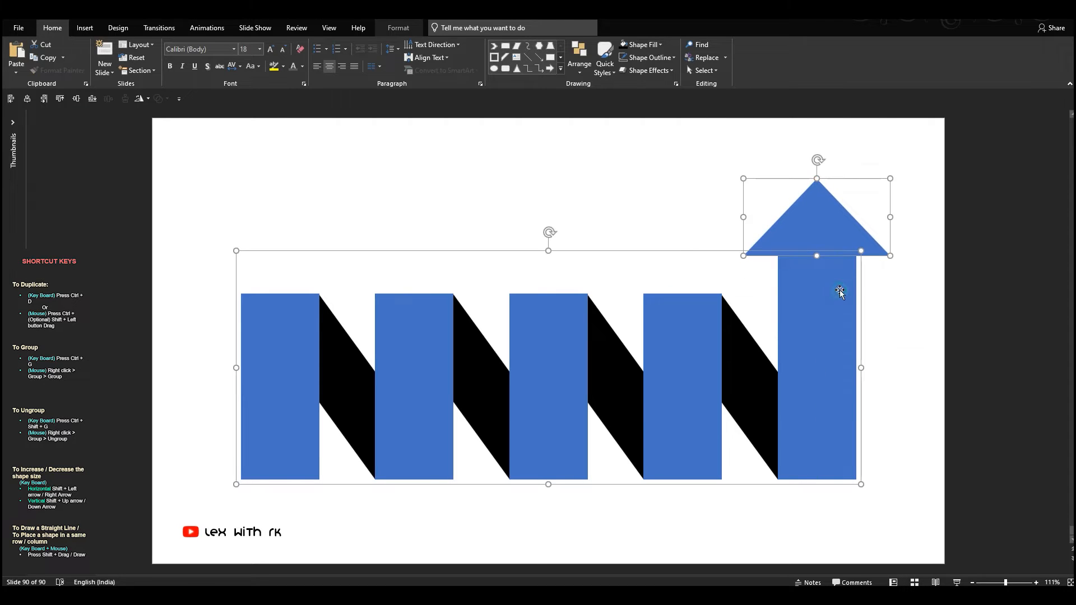
{"action": "key", "text": "ctrl+g"}
- Fill the arrowhead and fifth column with a custom green, RGB 48, 128, 61
{"action": "left_click", "coordinate": [826, 238]}
{"action": "left_click", "coordinate": [816, 300], "text": "shift"}
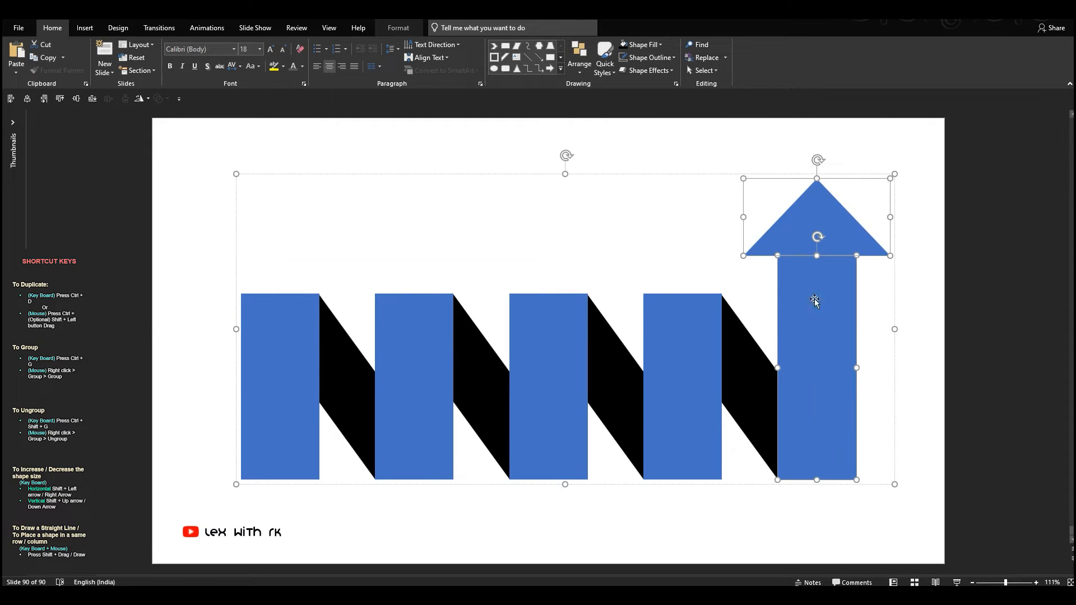
{"action": "left_click", "coordinate": [640, 42]}
{"action": "left_click", "coordinate": [707, 107]}
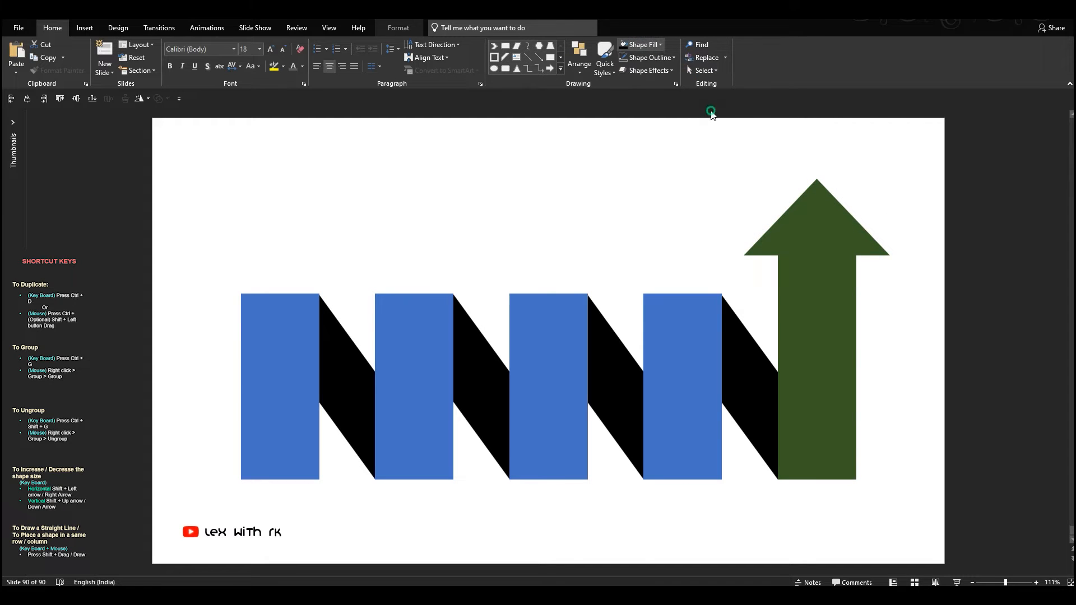
{"action": "left_click", "coordinate": [643, 45]}
{"action": "left_click", "coordinate": [656, 171]}
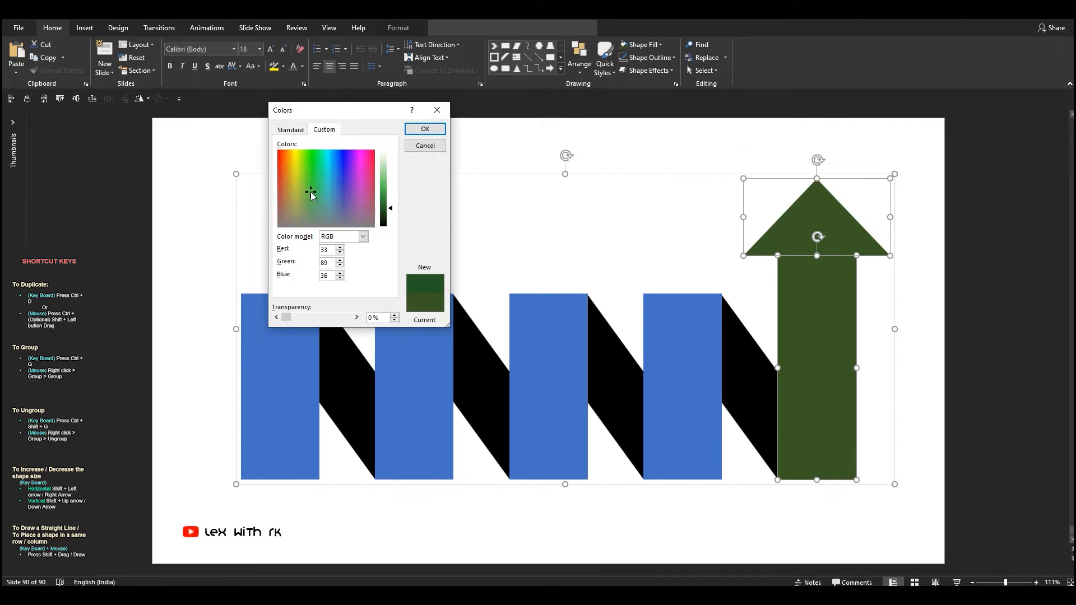
{"action": "left_click_drag", "start_coordinate": [391, 209], "coordinate": [392, 202]}
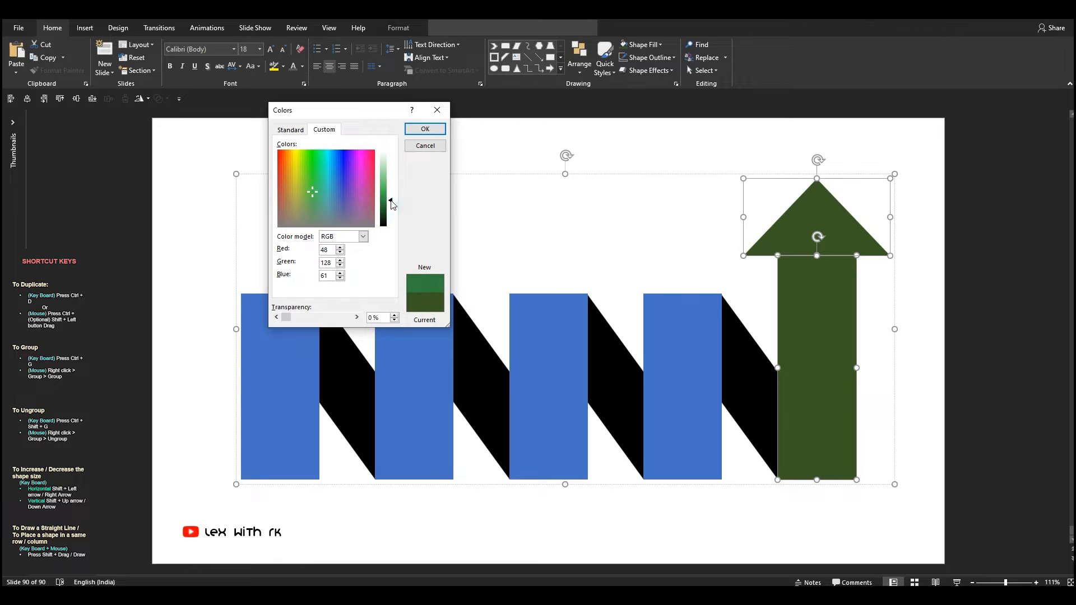
{"action": "left_click", "coordinate": [425, 130]}
- Change the fill of the arrowhead and fifth column to a custom teal, RGB 50, 126, 126
{"action": "left_click", "coordinate": [641, 45]}
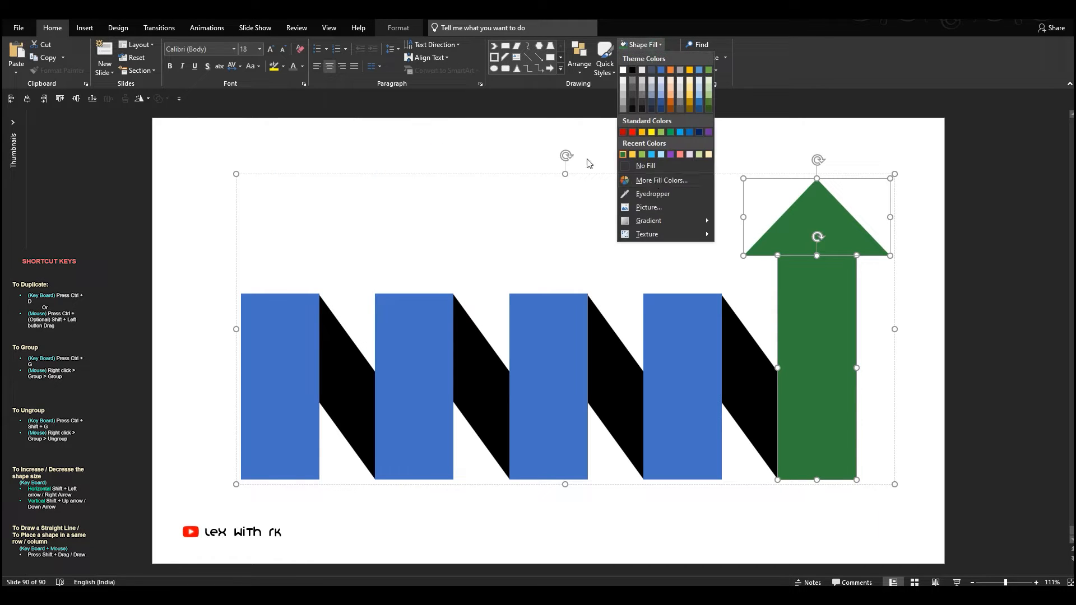
{"action": "left_click", "coordinate": [655, 180]}
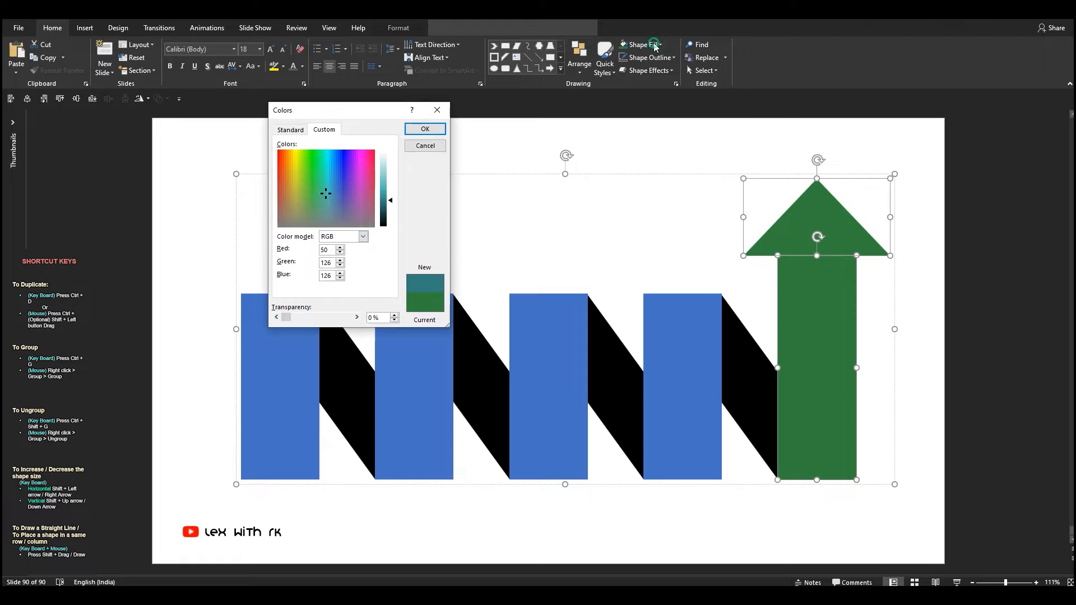
{"action": "left_click", "coordinate": [421, 130]}
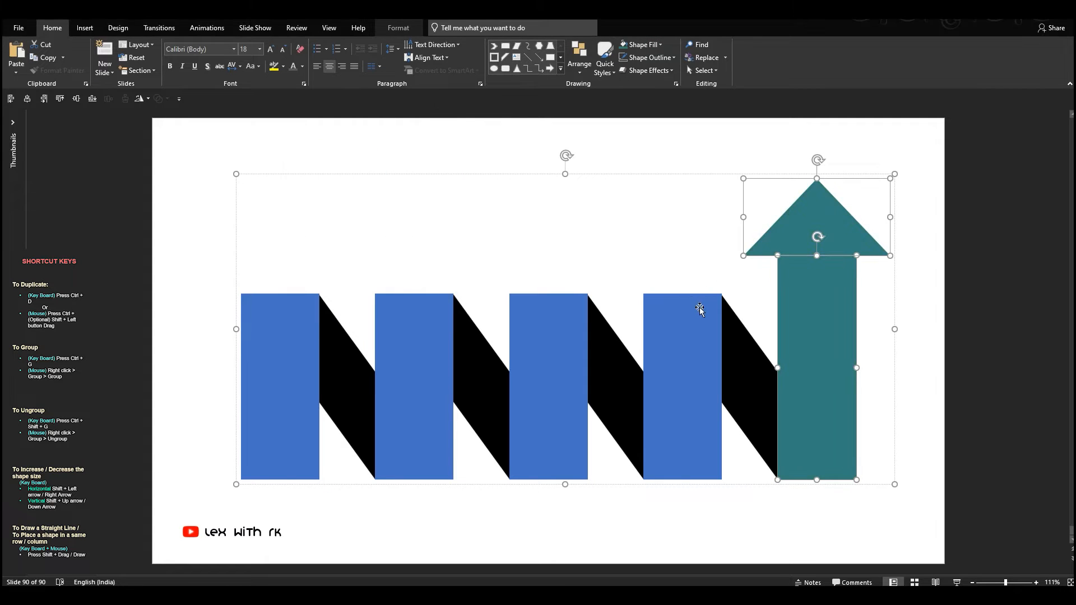
- Fill the fourth column with bright light blue and the third column with light green
{"action": "left_click", "coordinate": [700, 307]}
{"action": "left_click", "coordinate": [660, 44]}
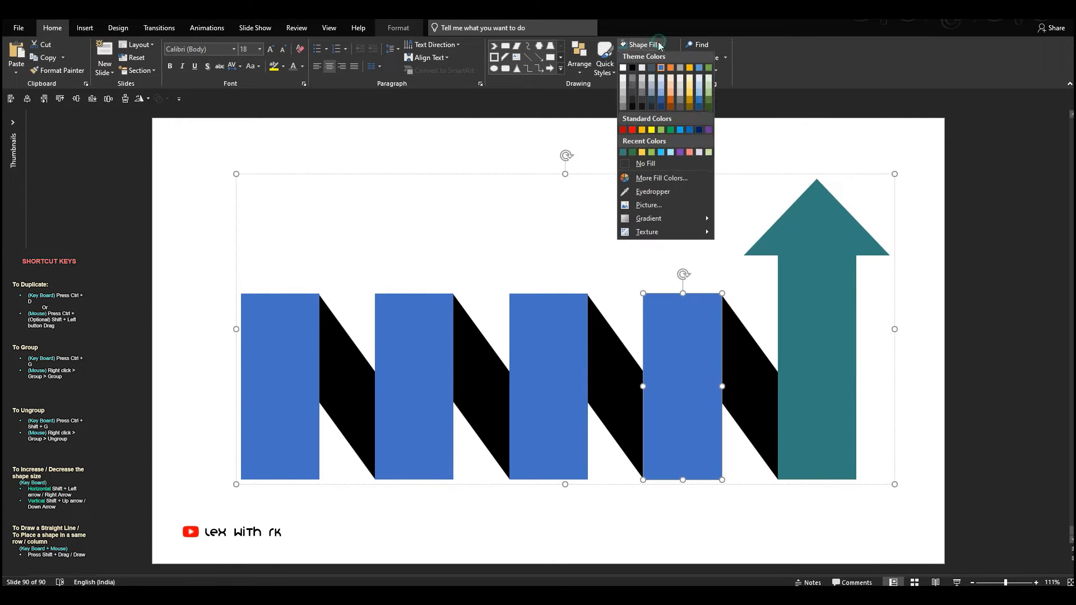
{"action": "left_click", "coordinate": [665, 157]}
{"action": "left_click", "coordinate": [571, 329]}
{"action": "left_click", "coordinate": [660, 44]}
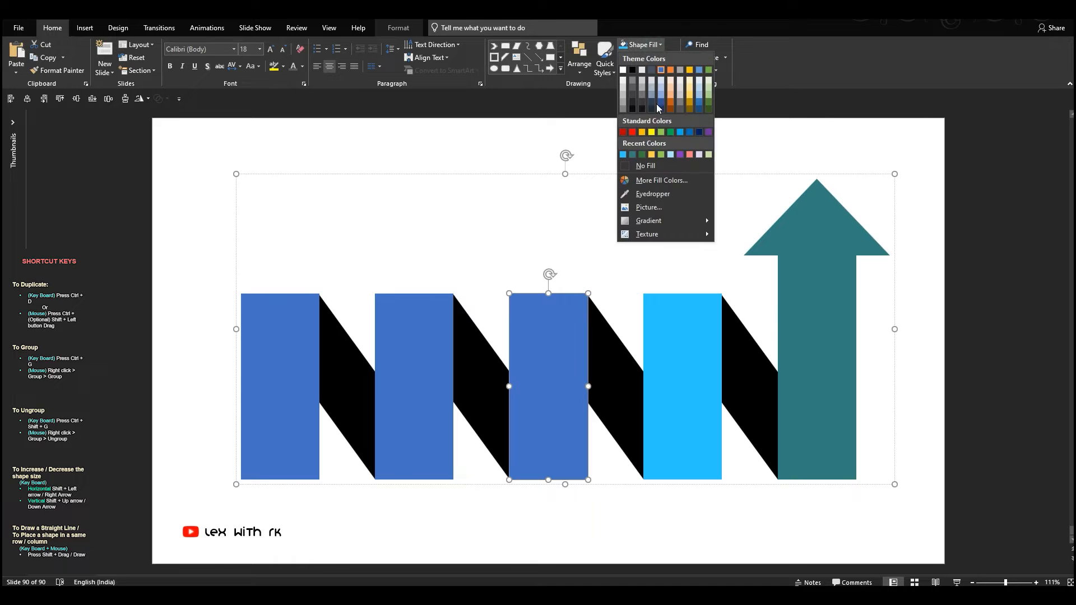
{"action": "left_click", "coordinate": [633, 129]}
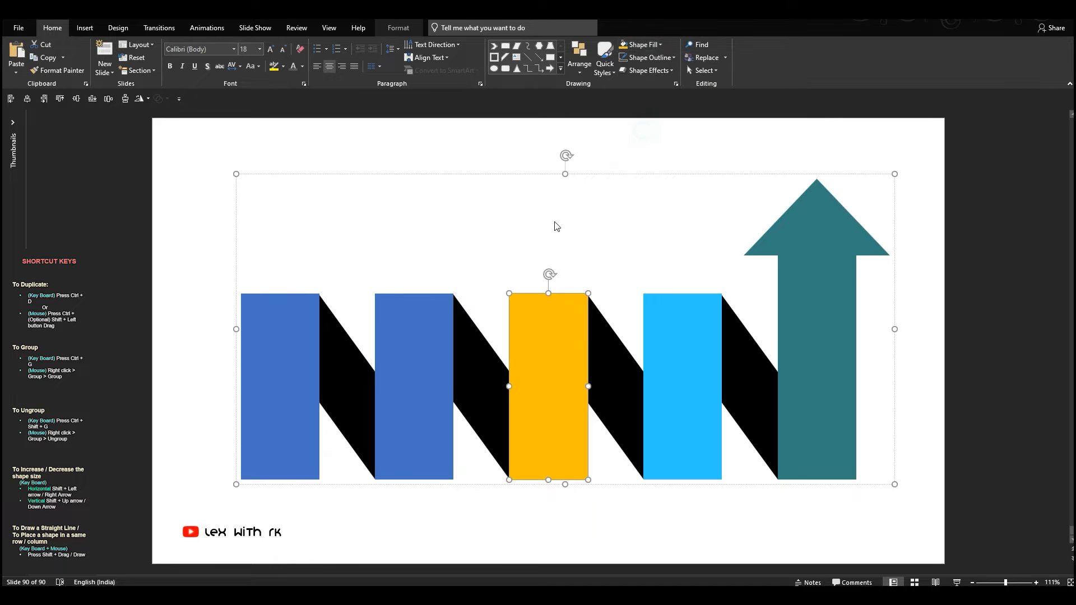
{"action": "left_click", "coordinate": [651, 46]}
{"action": "left_click", "coordinate": [656, 156]}
- Fill the second column with light orange and the first column with coral pink
{"action": "key", "text": "shift+Tab"}
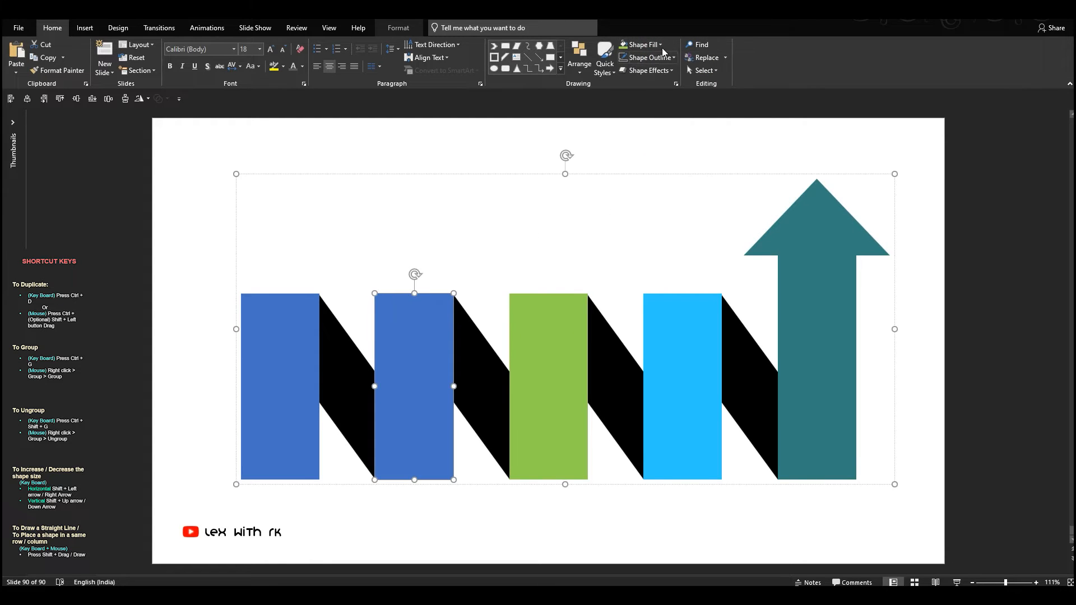
{"action": "left_click", "coordinate": [661, 44]}
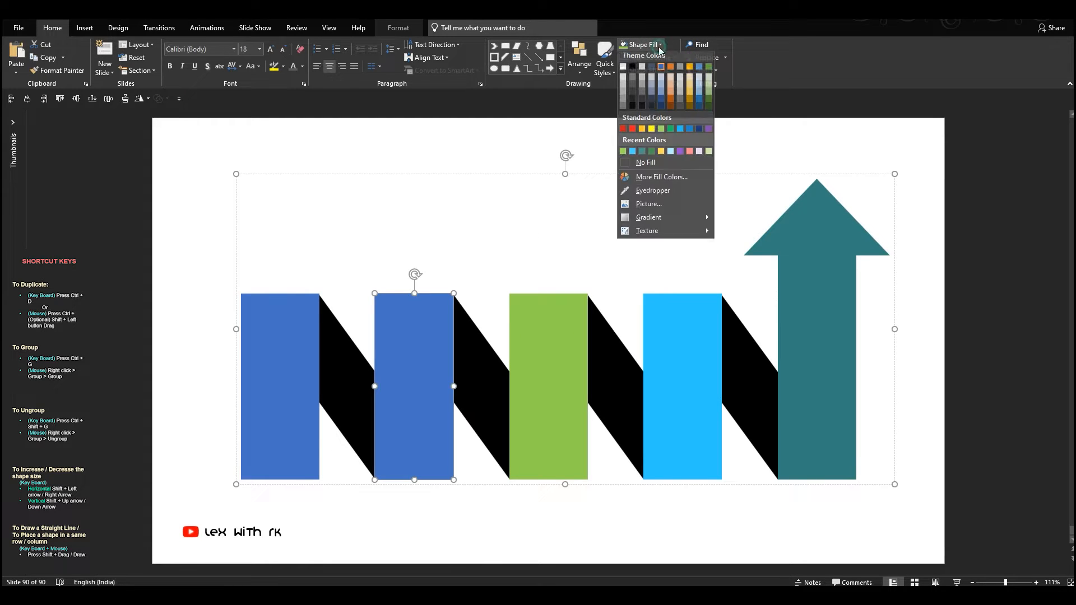
{"action": "left_click", "coordinate": [670, 94]}
{"action": "key", "text": "shift+Tab"}
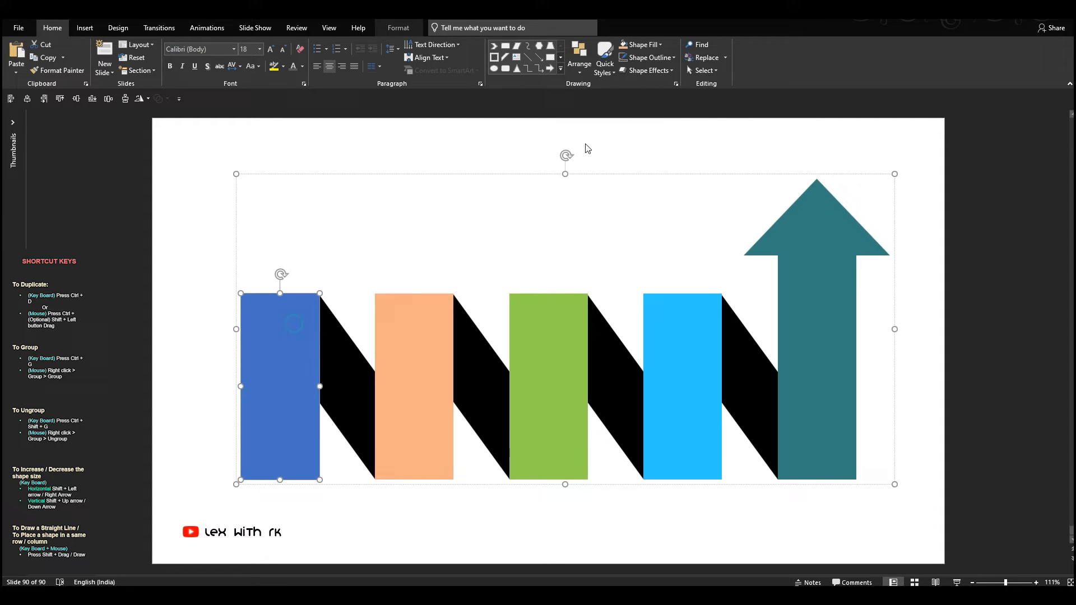
{"action": "left_click", "coordinate": [653, 46]}
{"action": "left_click", "coordinate": [691, 155]}
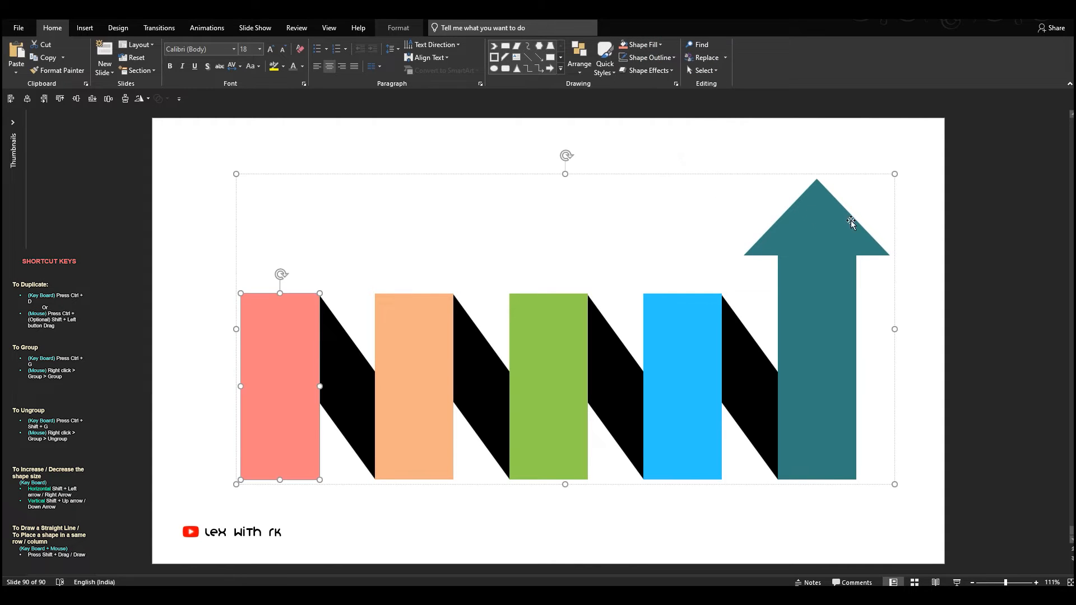
- Fill the first diagonal stripe with coral pink and the second with light orange, matching the columns before them
{"action": "left_click", "coordinate": [636, 300]}
{"action": "left_click", "coordinate": [343, 356]}
{"action": "left_click", "coordinate": [342, 354]}
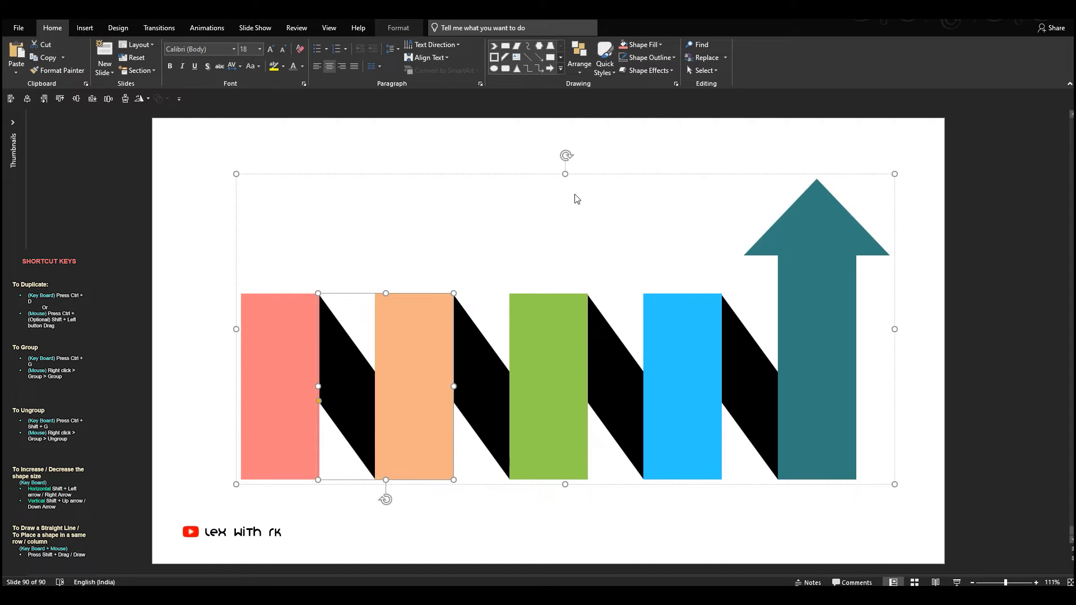
{"action": "left_click", "coordinate": [624, 49]}
{"action": "left_click", "coordinate": [479, 378]}
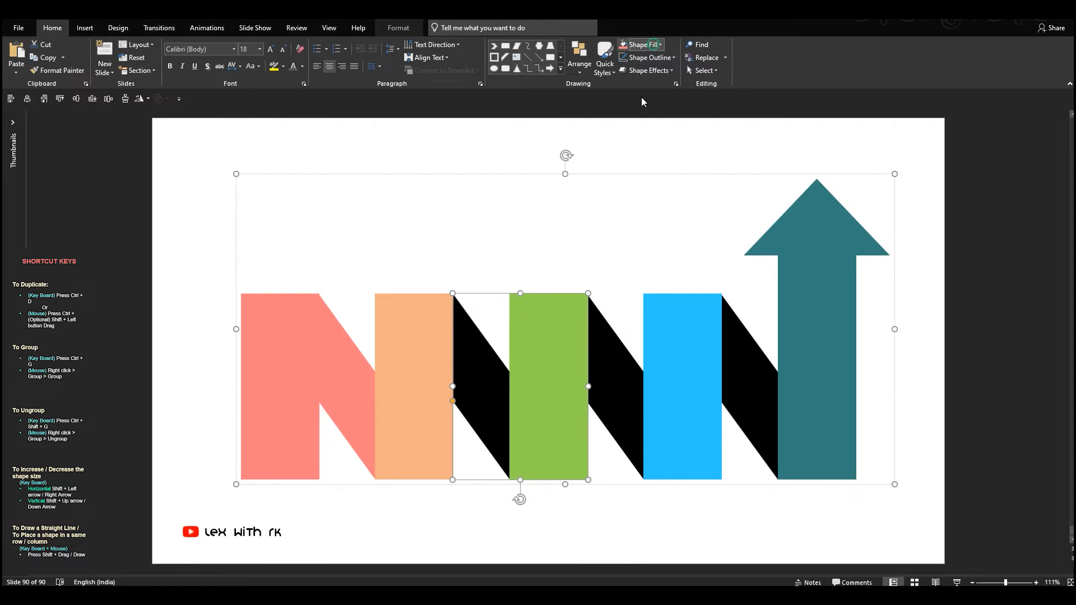
{"action": "left_click", "coordinate": [650, 45]}
{"action": "left_click", "coordinate": [650, 193]}
{"action": "left_click", "coordinate": [455, 331]}
- Fill the third diagonal stripe with the green sampled from its column and the fourth with the sampled bright blue
{"action": "left_click", "coordinate": [602, 351]}
{"action": "left_click", "coordinate": [639, 45]}
{"action": "left_click", "coordinate": [648, 192]}
{"action": "left_click", "coordinate": [561, 303]}
{"action": "left_click", "coordinate": [763, 354]}
{"action": "left_click", "coordinate": [650, 44]}
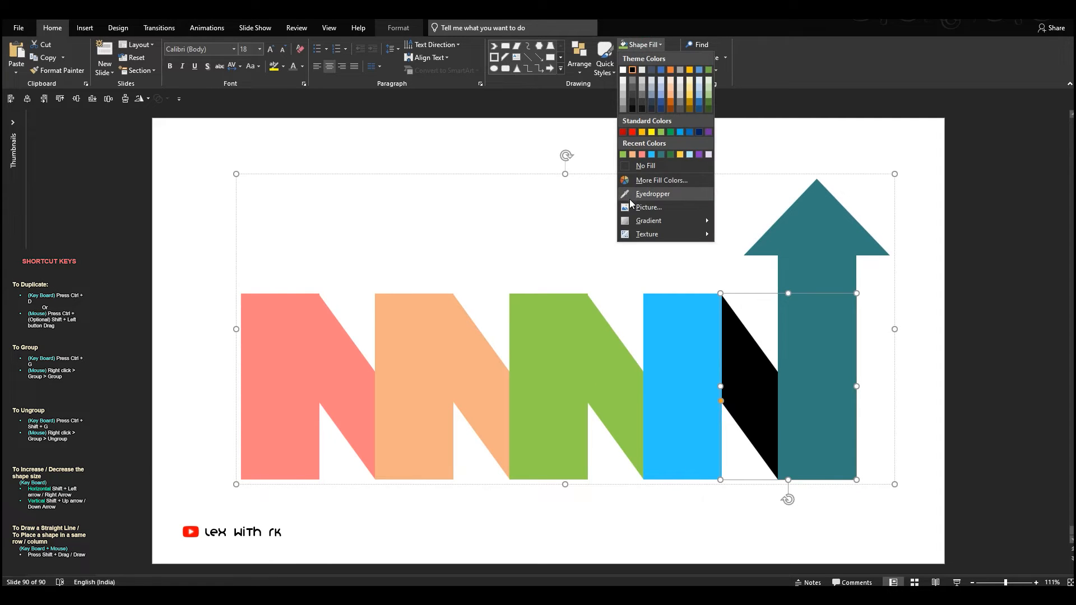
{"action": "left_click", "coordinate": [648, 192]}
{"action": "left_click", "coordinate": [686, 308]}
- Apply an outer shadow cast to the right to the blue, green, orange and coral columns
{"action": "left_click", "coordinate": [676, 321]}
{"action": "left_click", "coordinate": [571, 338], "text": "shift"}
{"action": "left_click", "coordinate": [423, 343], "text": "shift"}
{"action": "left_click", "coordinate": [293, 345], "text": "shift"}
{"action": "left_click", "coordinate": [646, 61]}
{"action": "left_click", "coordinate": [646, 61]}
{"action": "left_click", "coordinate": [647, 70]}
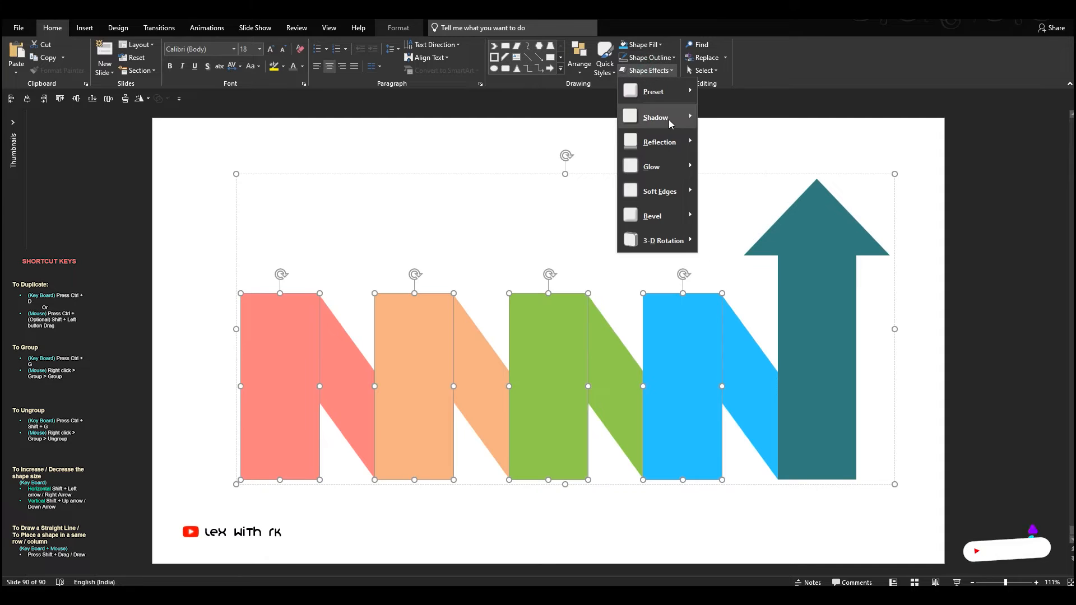
{"action": "mouse_move", "coordinate": [661, 118]}
{"action": "left_click", "coordinate": [722, 218]}
- Set the four columns' shadow to 62% transparency, 97% size, 21 pt blur and 7 pt distance
{"action": "right_click", "coordinate": [538, 318]}
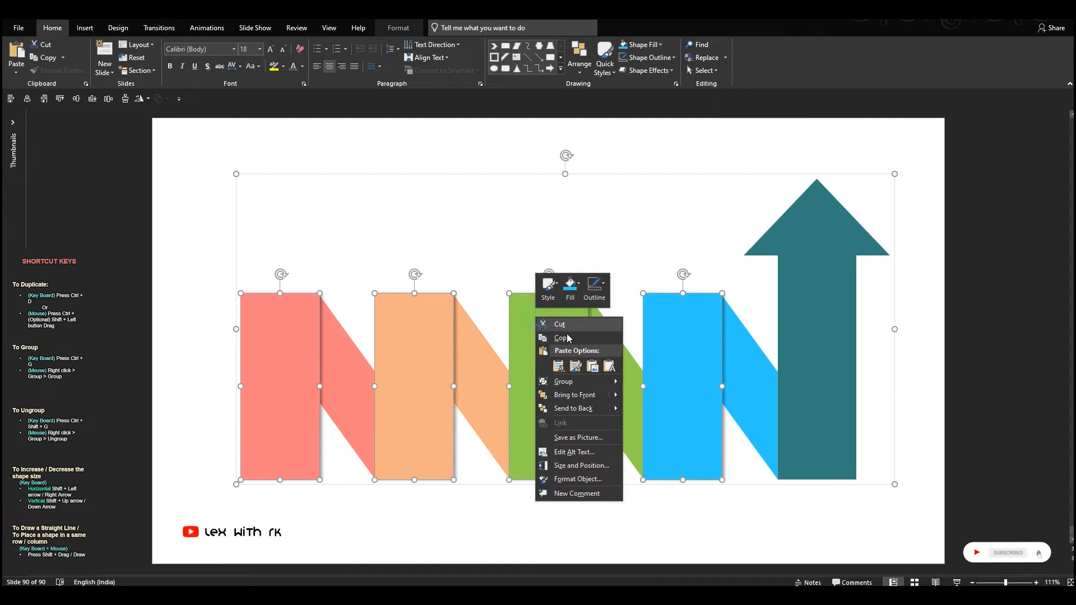
{"action": "left_click", "coordinate": [574, 481]}
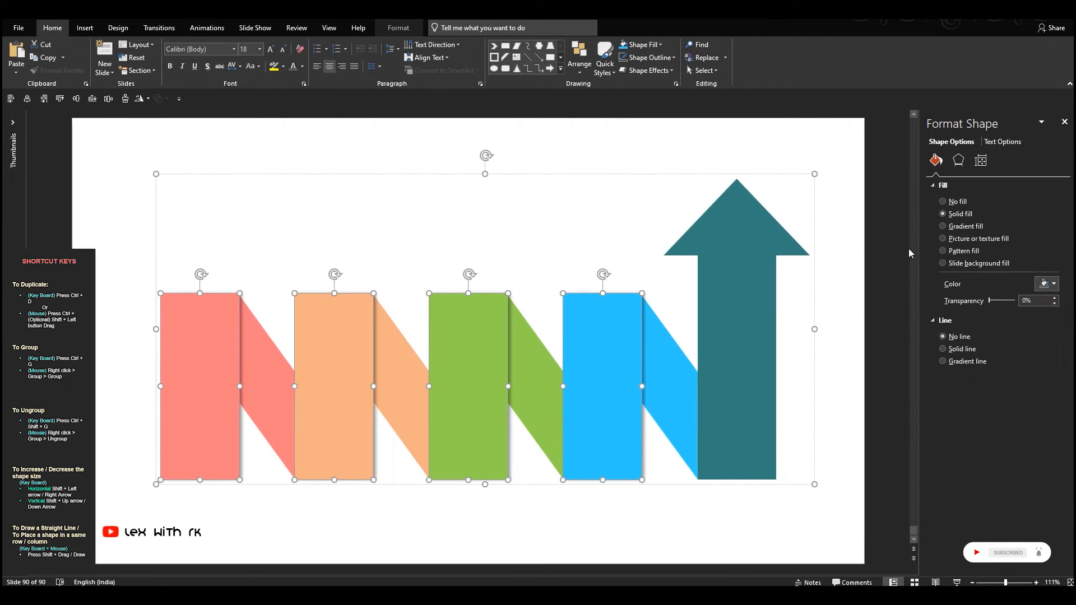
{"action": "left_click", "coordinate": [958, 161]}
{"action": "left_click", "coordinate": [1054, 293]}
{"action": "left_click", "coordinate": [1054, 293]}
{"action": "left_click_drag", "start_coordinate": [985, 267], "coordinate": [1004, 239]}
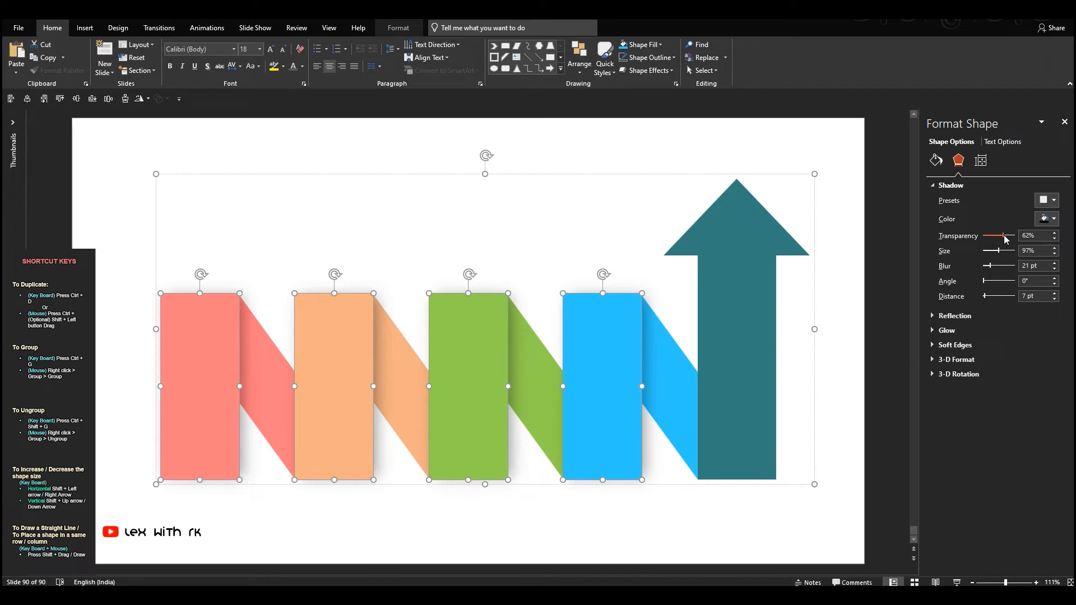
- Darken the fill of the first diagonal stripe to a custom dark red, RGB 126, 0, 3
{"action": "left_click", "coordinate": [260, 372]}
{"action": "left_click", "coordinate": [644, 44]}
{"action": "left_click", "coordinate": [650, 180]}
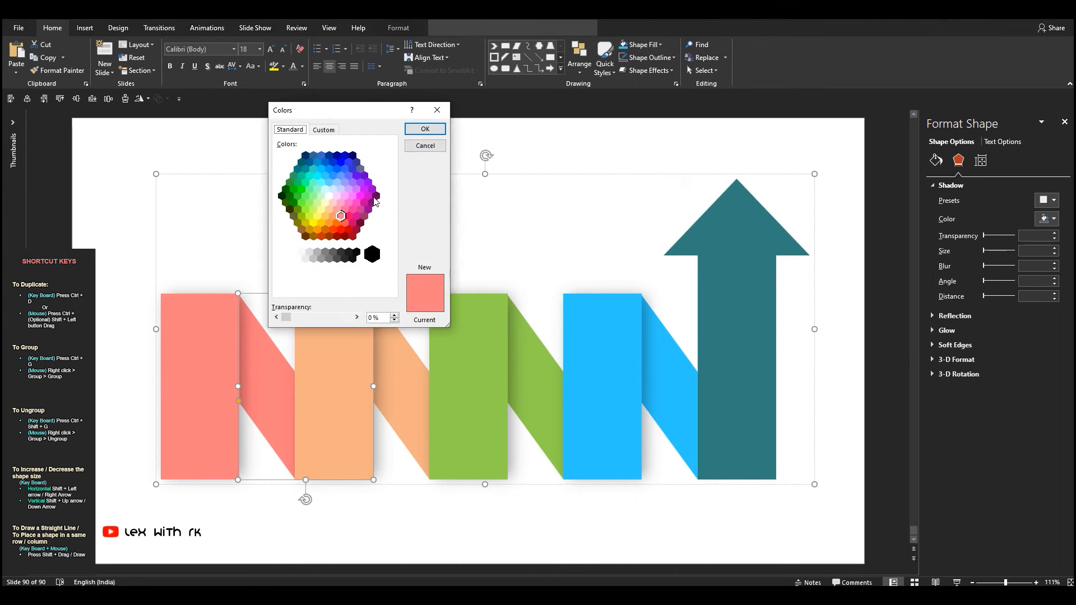
{"action": "left_click", "coordinate": [325, 130]}
{"action": "left_click_drag", "start_coordinate": [396, 172], "coordinate": [394, 207]}
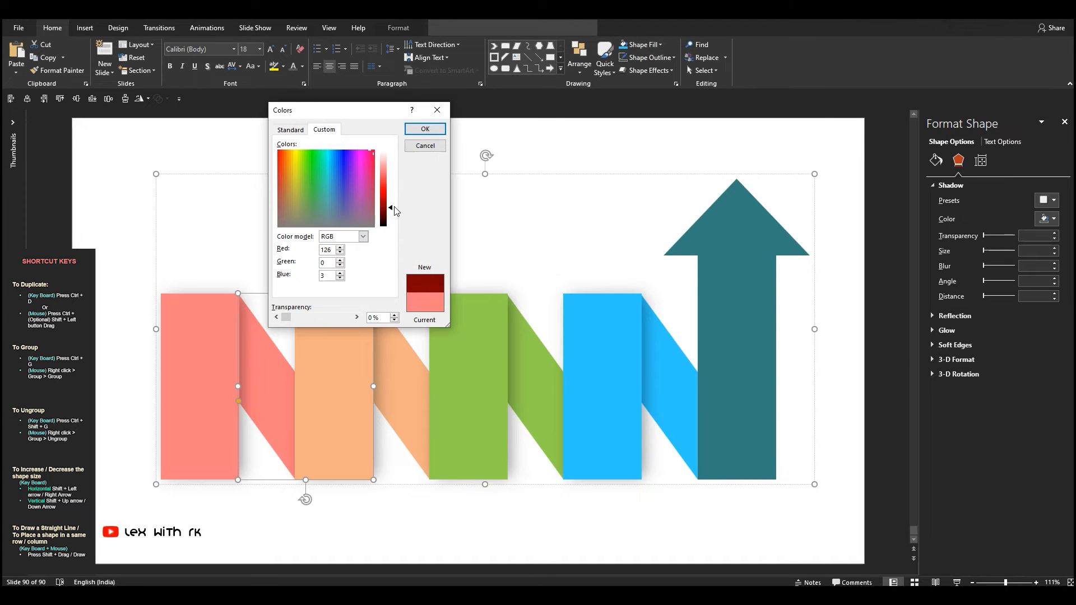
{"action": "left_click", "coordinate": [425, 130]}
- Darken the second diagonal stripe's light orange fill to a custom dark brown-orange
{"action": "left_click", "coordinate": [392, 359]}
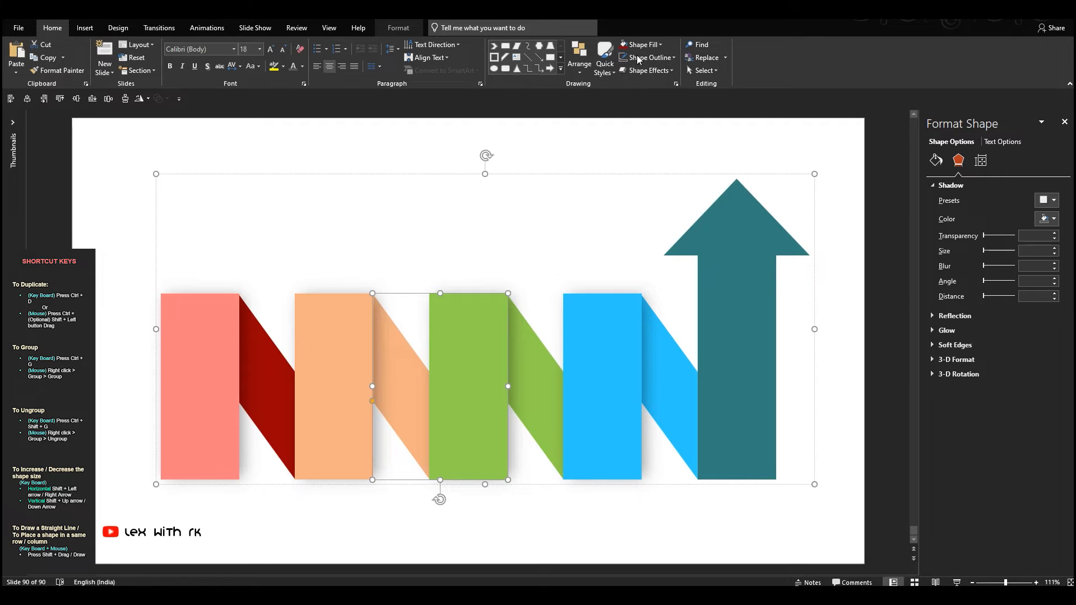
{"action": "left_click", "coordinate": [645, 44]}
{"action": "left_click", "coordinate": [652, 194]}
{"action": "left_click", "coordinate": [645, 45]}
{"action": "left_click", "coordinate": [659, 188]}
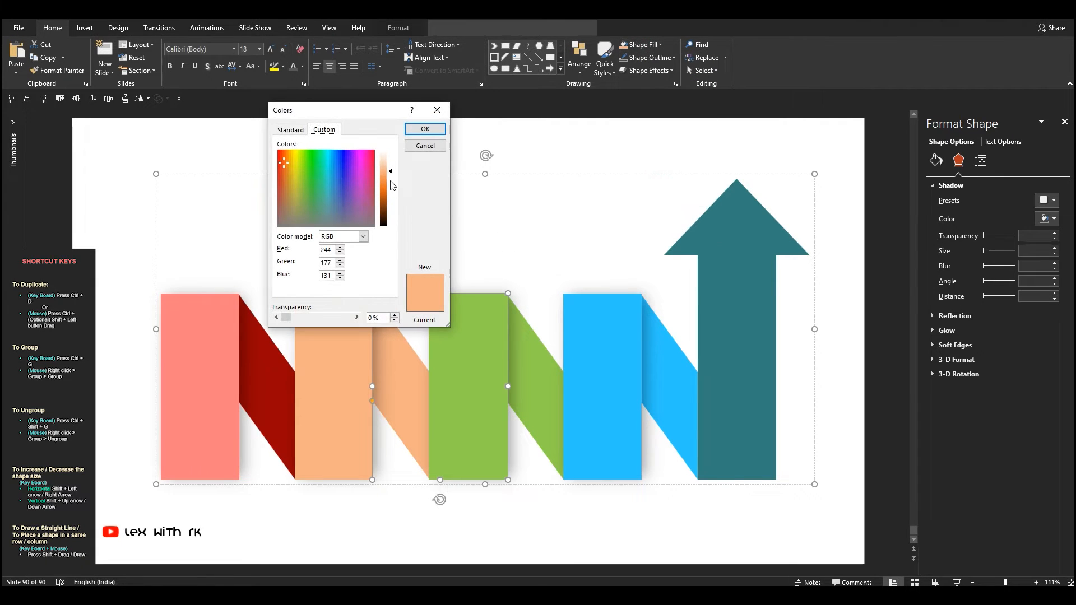
{"action": "left_click_drag", "start_coordinate": [392, 178], "coordinate": [394, 199]}
{"action": "left_click", "coordinate": [432, 135]}
- Darken the third diagonal stripe's light green fill to a custom dark green
{"action": "left_click", "coordinate": [541, 376]}
{"action": "left_click", "coordinate": [643, 45]}
{"action": "left_click", "coordinate": [660, 185]}
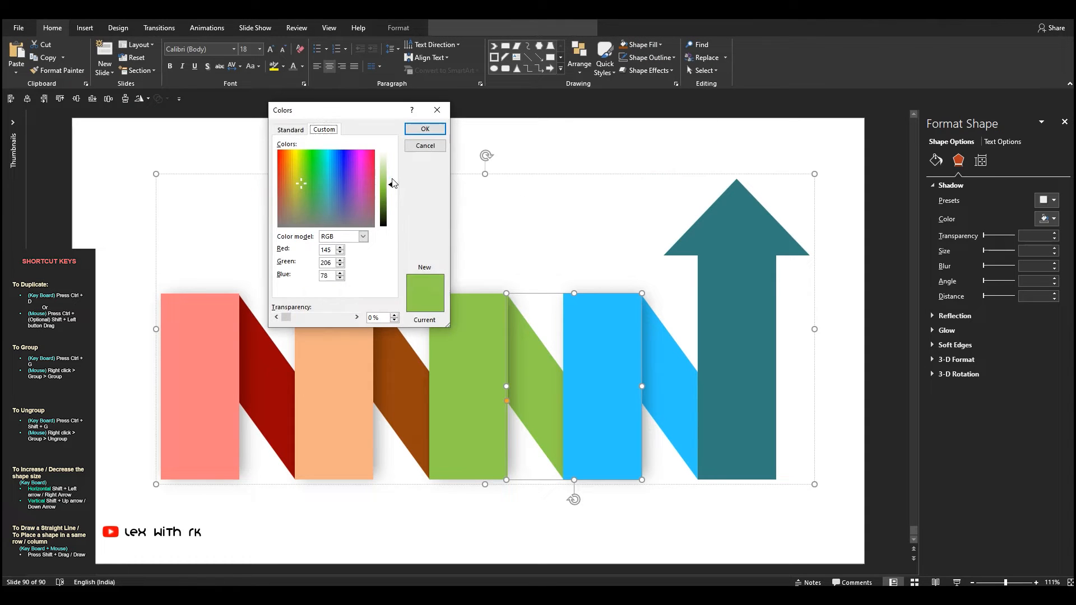
{"action": "left_click_drag", "start_coordinate": [393, 190], "coordinate": [394, 208]}
{"action": "left_click", "coordinate": [425, 129]}
- Darken the fill of the fourth diagonal stripe to a custom dark blue, RGB 0, 99, 134
{"action": "left_click", "coordinate": [669, 362]}
{"action": "left_click", "coordinate": [655, 47]}
{"action": "left_click", "coordinate": [653, 173]}
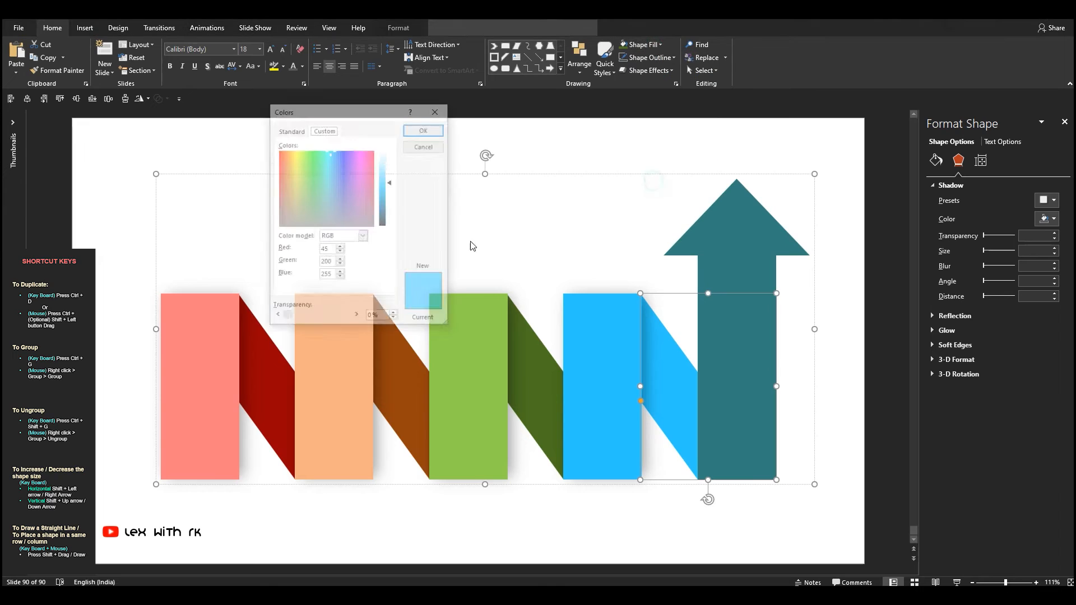
{"action": "left_click_drag", "start_coordinate": [392, 186], "coordinate": [395, 207]}
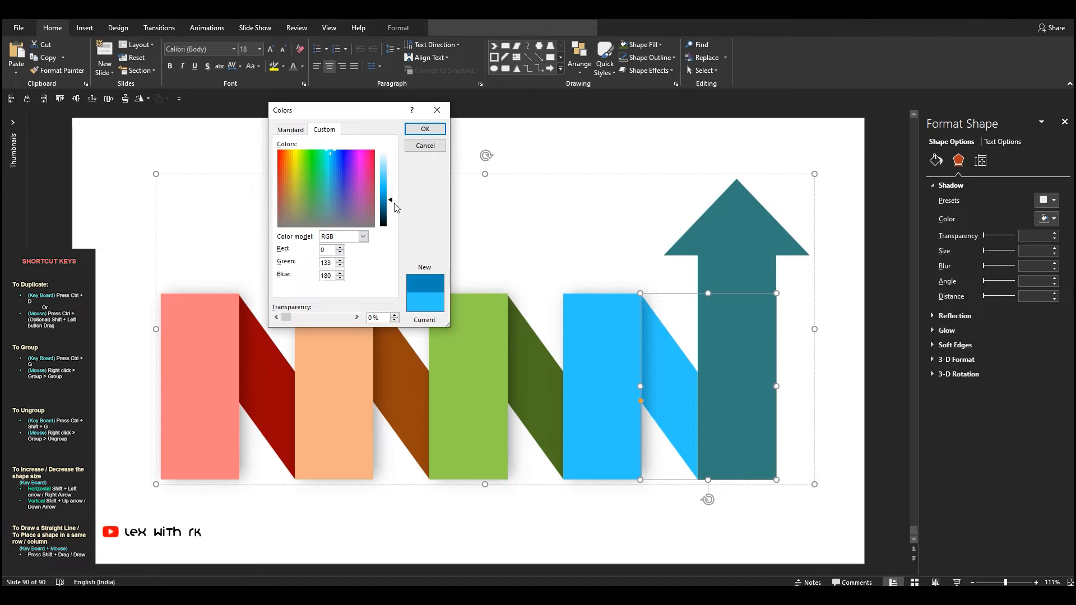
{"action": "left_click", "coordinate": [429, 131]}
{"action": "left_click", "coordinate": [548, 182]}
{"action": "scroll", "coordinate": [566, 211], "scroll_direction": "down", "scroll_amount": 1}
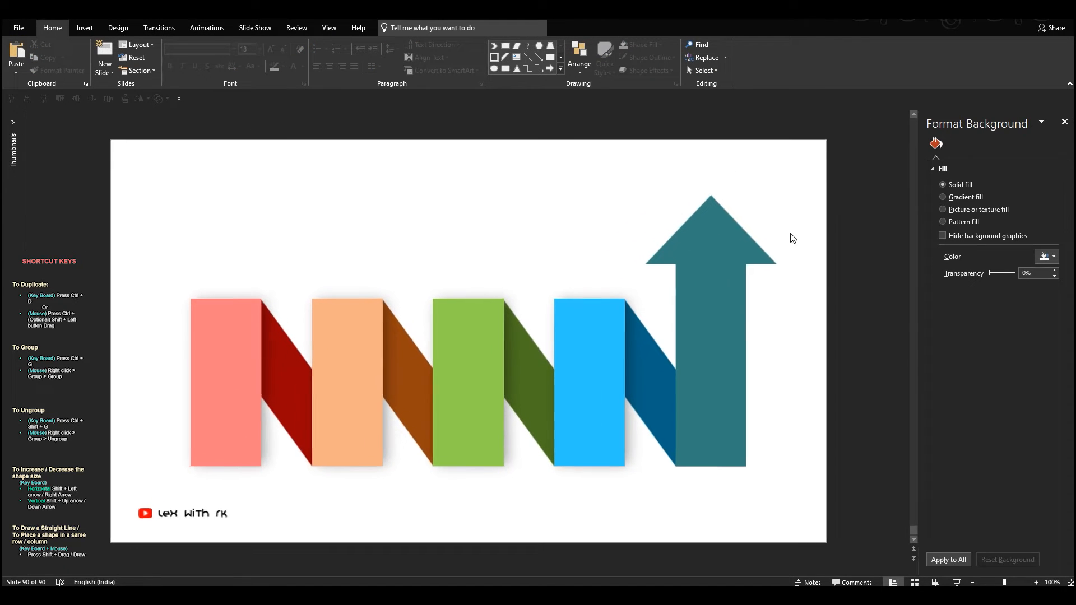
- Insert the gear, head with gears, Venn diagram, pie chart and database icons from the Analytics icon set
{"action": "left_click", "coordinate": [85, 28]}
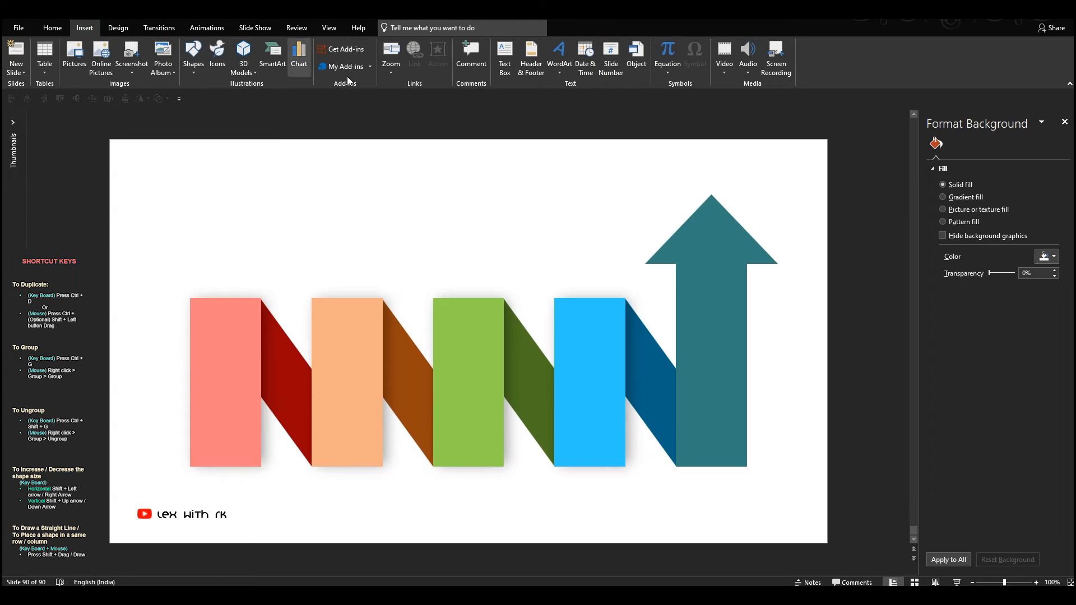
{"action": "left_click", "coordinate": [219, 53]}
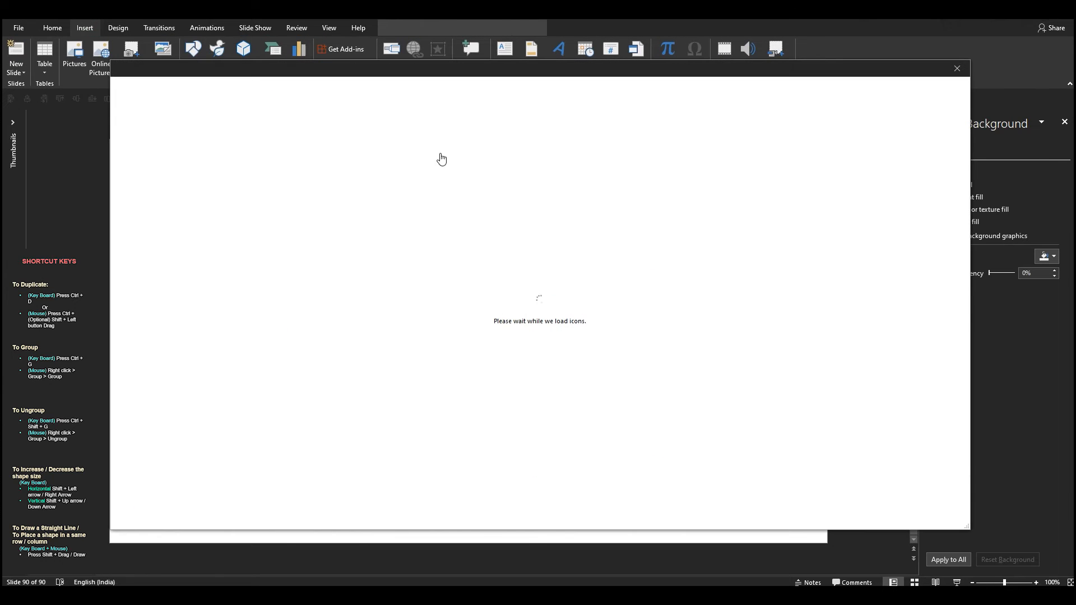
{"action": "left_click", "coordinate": [469, 275]}
{"action": "left_click", "coordinate": [469, 275]}
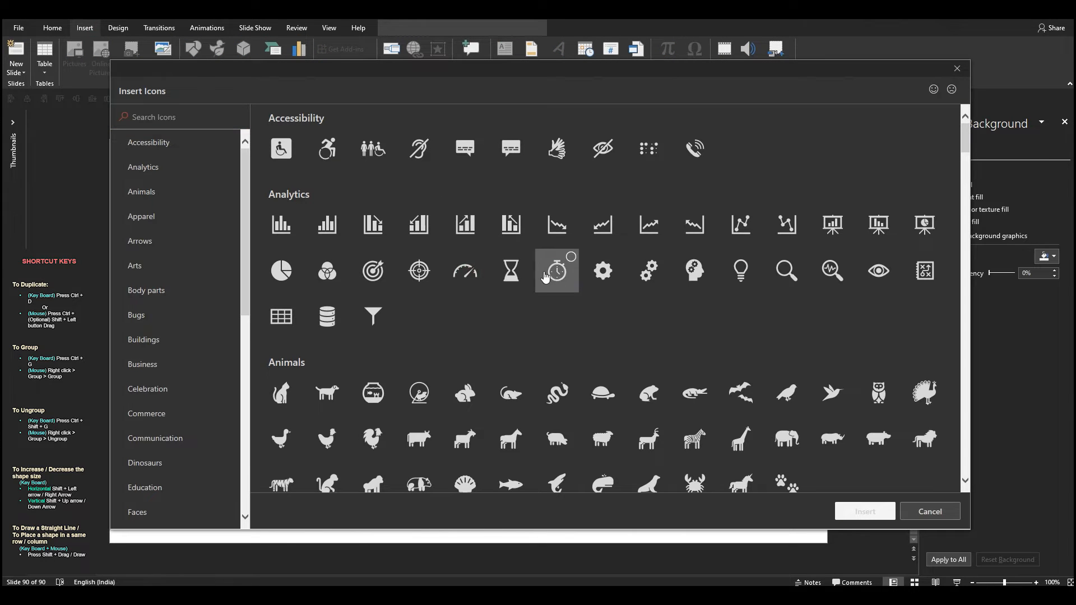
{"action": "left_click", "coordinate": [603, 271]}
{"action": "left_click", "coordinate": [694, 272]}
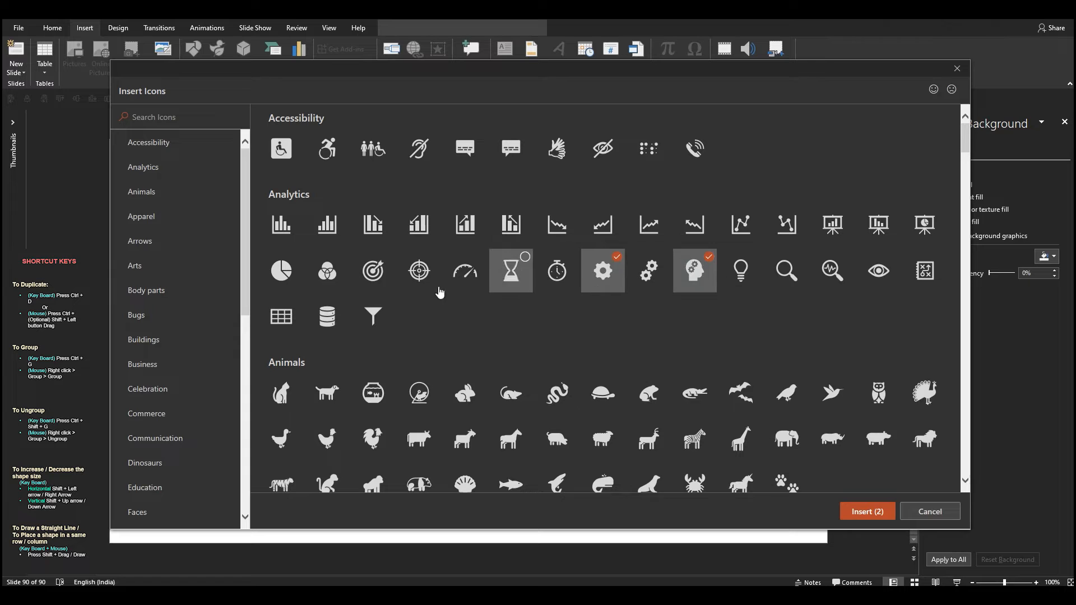
{"action": "left_click", "coordinate": [314, 276]}
{"action": "left_click", "coordinate": [885, 520]}
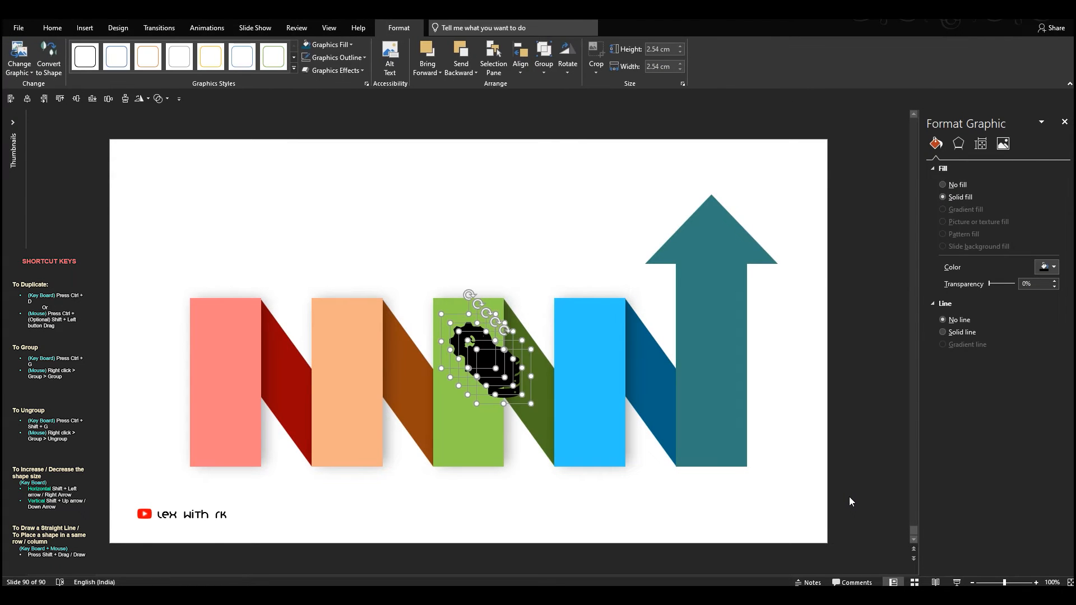
{"action": "key", "text": "XF86AudioLowerVolume"}
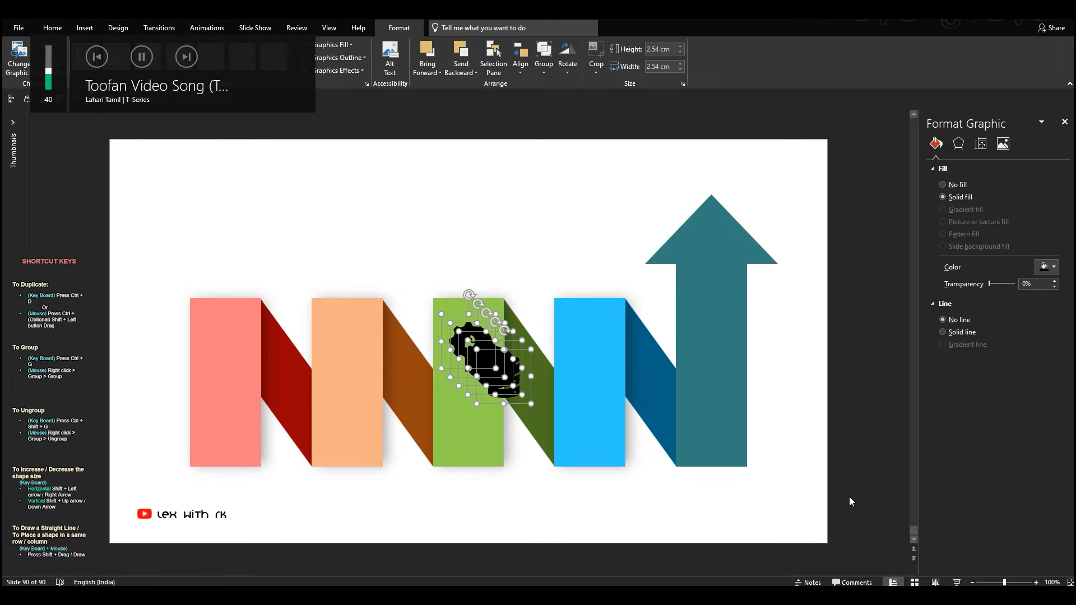
{"action": "left_click", "coordinate": [849, 497]}
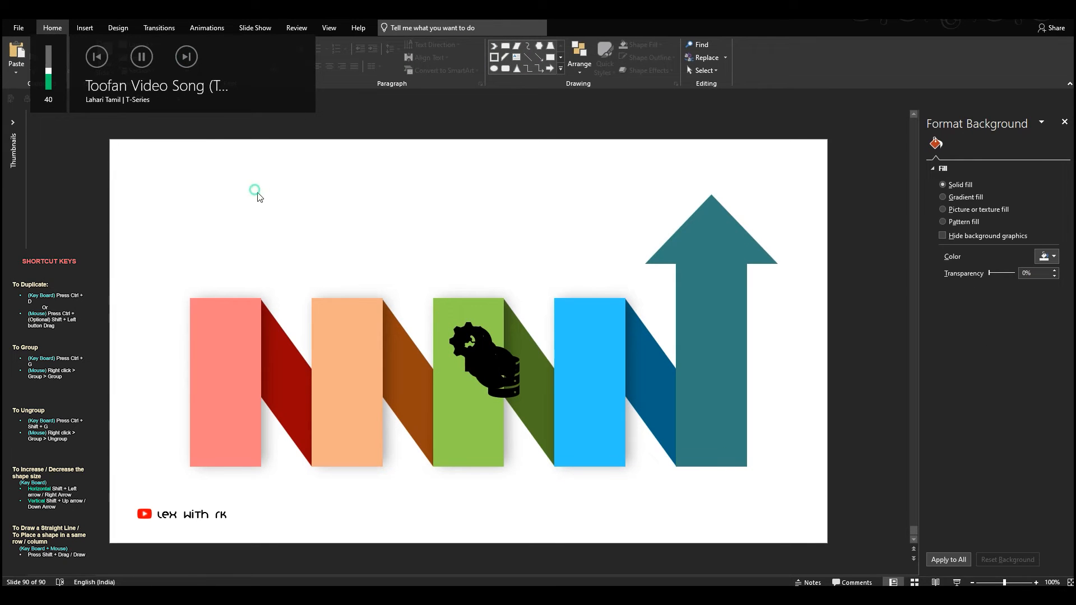
- Move the head icon onto the orange column and the gear icon onto the coral column
{"action": "left_click_drag", "start_coordinate": [477, 348], "coordinate": [344, 365]}
{"action": "left_click", "coordinate": [181, 259]}
{"action": "left_click_drag", "start_coordinate": [240, 351], "coordinate": [238, 351]}
{"action": "left_click", "coordinate": [367, 415]}
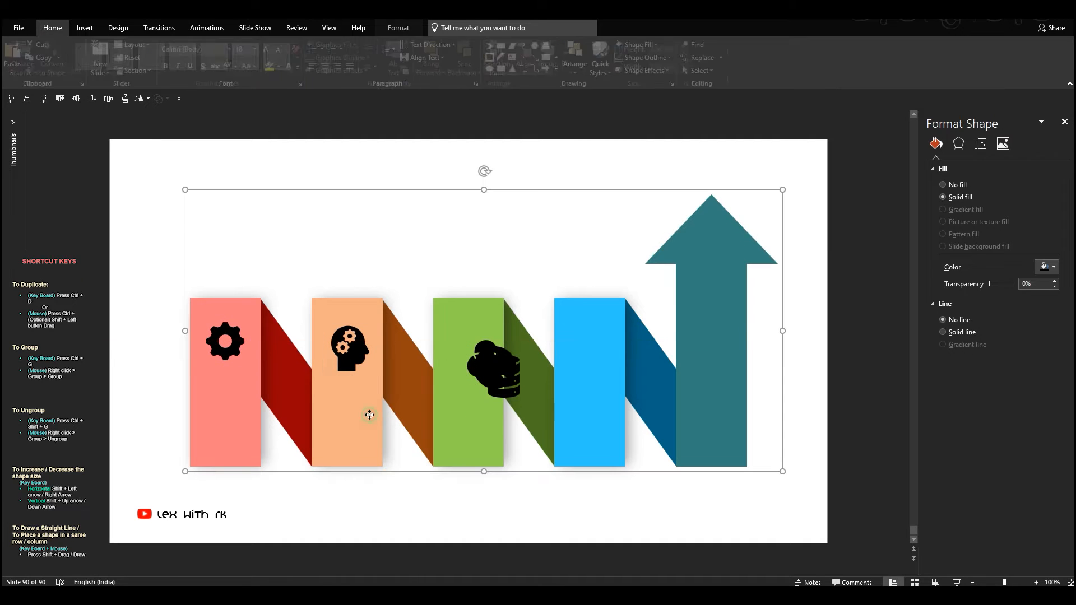
{"action": "left_click", "coordinate": [207, 516]}
- Place the database icon on the teal column, the pie chart on the blue column and the Venn diagram on the green column
{"action": "left_click_drag", "start_coordinate": [502, 378], "coordinate": [711, 361]}
{"action": "left_click_drag", "start_coordinate": [494, 367], "coordinate": [595, 366]}
{"action": "left_click_drag", "start_coordinate": [491, 367], "coordinate": [474, 367]}
{"action": "left_click", "coordinate": [571, 490]}
- Group the five icons together with the ribbon arrow graphic
{"action": "left_click_drag", "start_coordinate": [772, 523], "coordinate": [150, 107]}
{"action": "left_click", "coordinate": [709, 247], "text": "shift"}
{"action": "key", "text": "ctrl+g"}
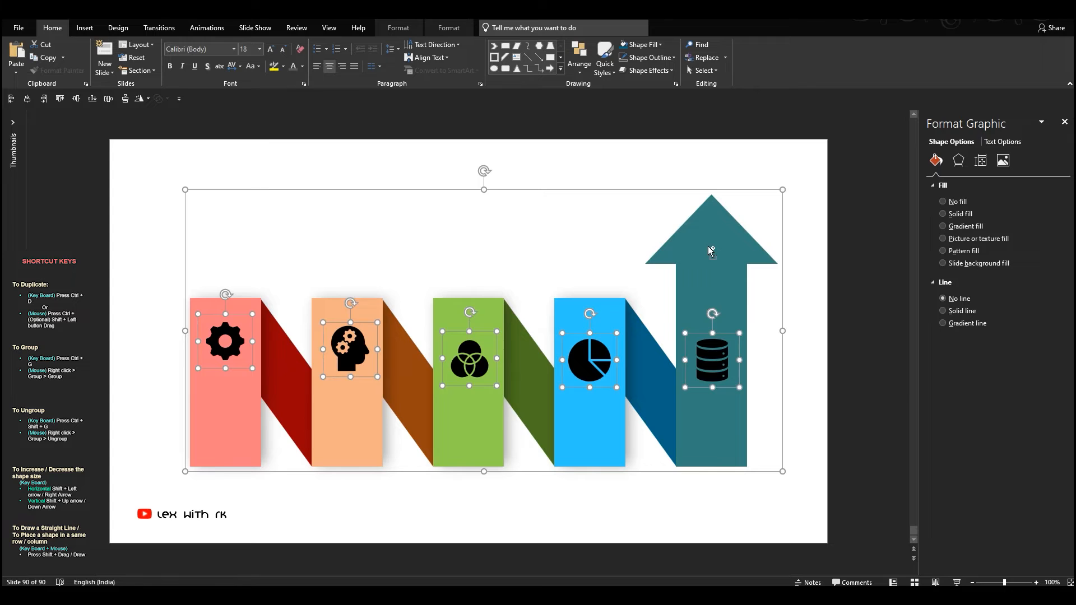
- Center the gear icon horizontally on the coral column and the head icon on the orange column
{"action": "left_click", "coordinate": [226, 334]}
{"action": "left_click", "coordinate": [240, 305], "text": "shift"}
{"action": "left_click", "coordinate": [27, 99]}
{"action": "left_click", "coordinate": [345, 342]}
{"action": "left_click", "coordinate": [361, 305], "text": "shift"}
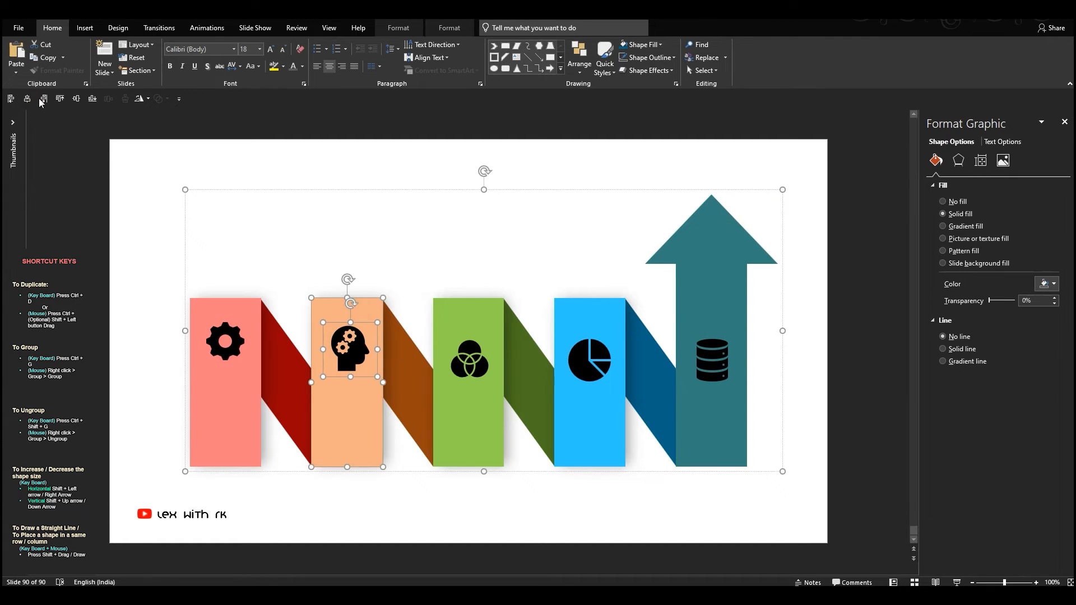
{"action": "left_click", "coordinate": [27, 99]}
- Center the Venn diagram, pie chart and database icons horizontally on the green, blue and teal columns
{"action": "left_click", "coordinate": [484, 348]}
{"action": "left_click", "coordinate": [467, 305], "text": "shift"}
{"action": "left_click", "coordinate": [26, 99]}
{"action": "left_click", "coordinate": [580, 346]}
{"action": "left_click", "coordinate": [588, 305], "text": "shift"}
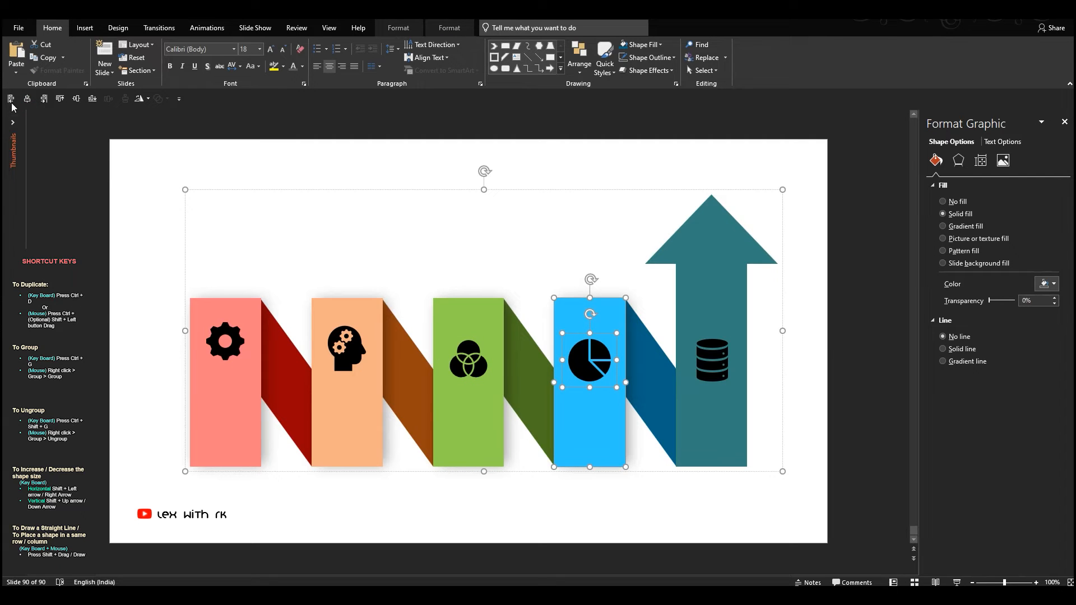
{"action": "left_click", "coordinate": [712, 359]}
{"action": "left_click", "coordinate": [711, 291], "text": "shift"}
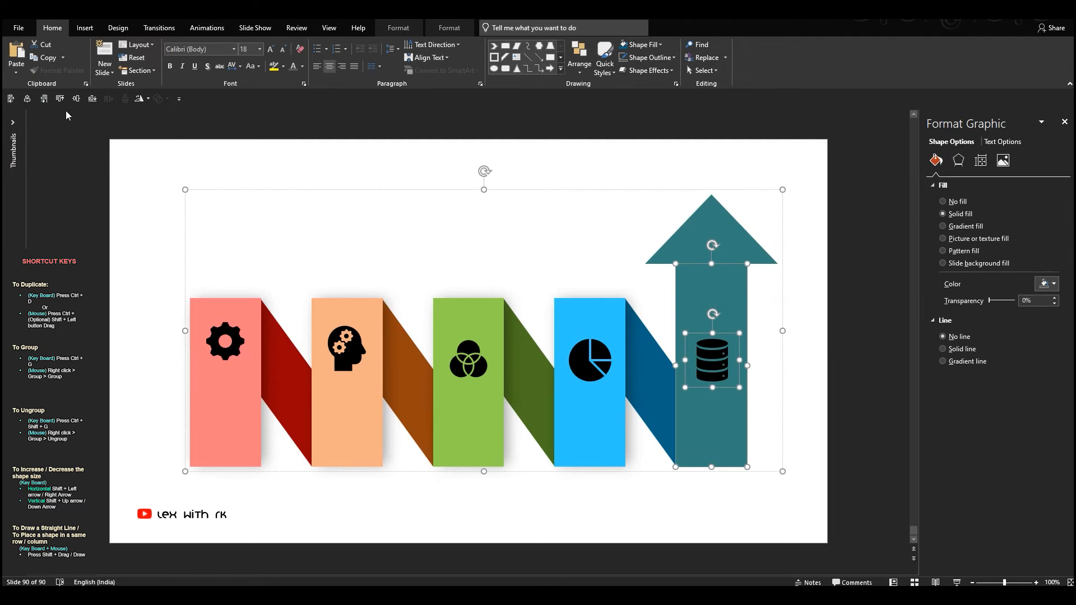